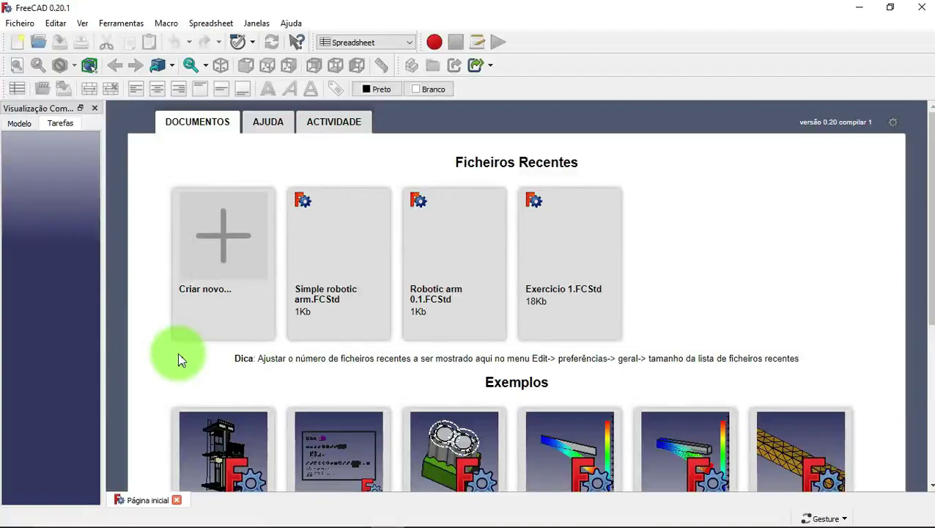
# Step: Start a new empty document with 'Criar novo...' on the Start page
pyautogui.click(229, 249)
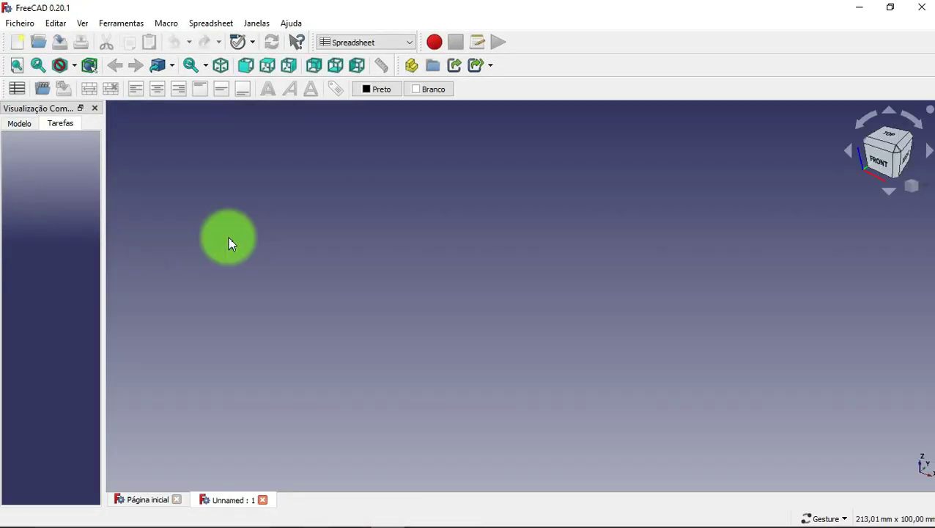
# Step: Switch to the Part Design workbench, create a new body and begin its first sketch
pyautogui.click(382, 41)
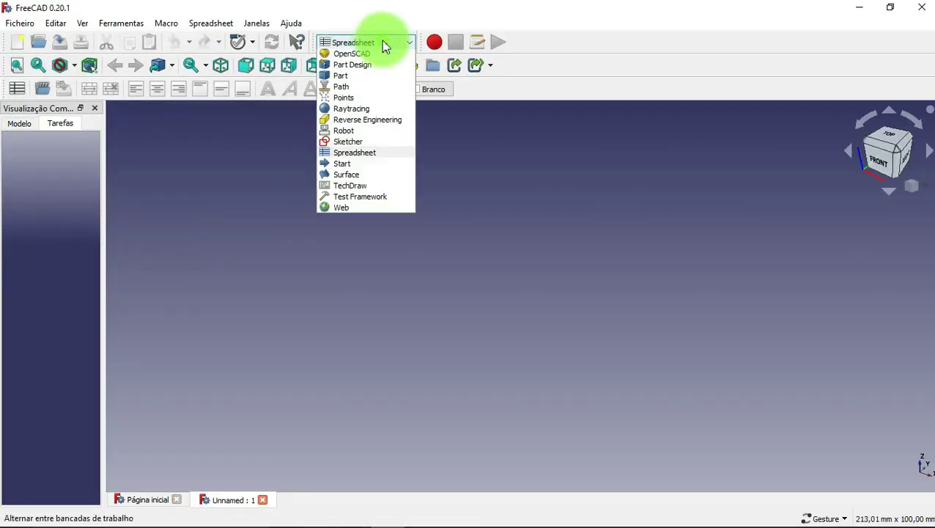
pyautogui.click(356, 152)
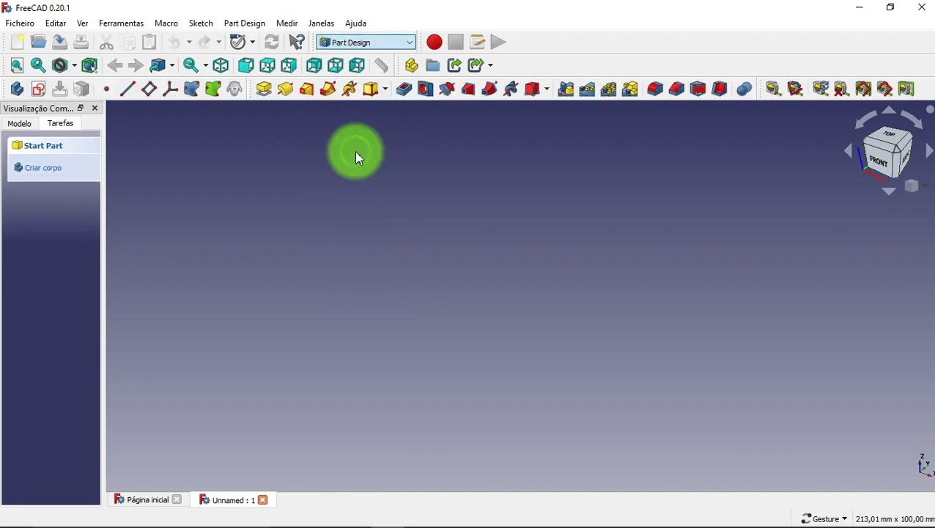
pyautogui.click(22, 88)
pyautogui.click(38, 91)
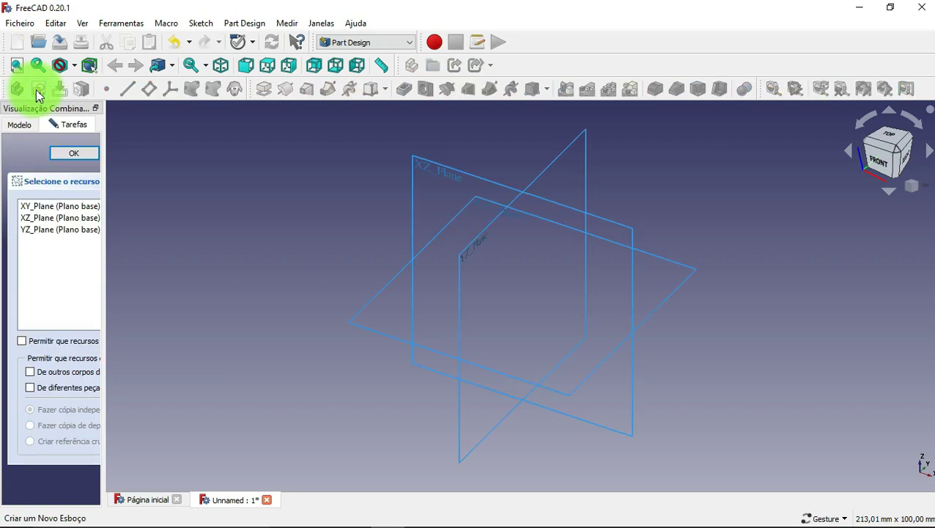
# Step: Place the sketch on XZ_Plane and pick the Polyline tool
pyautogui.click(468, 178)
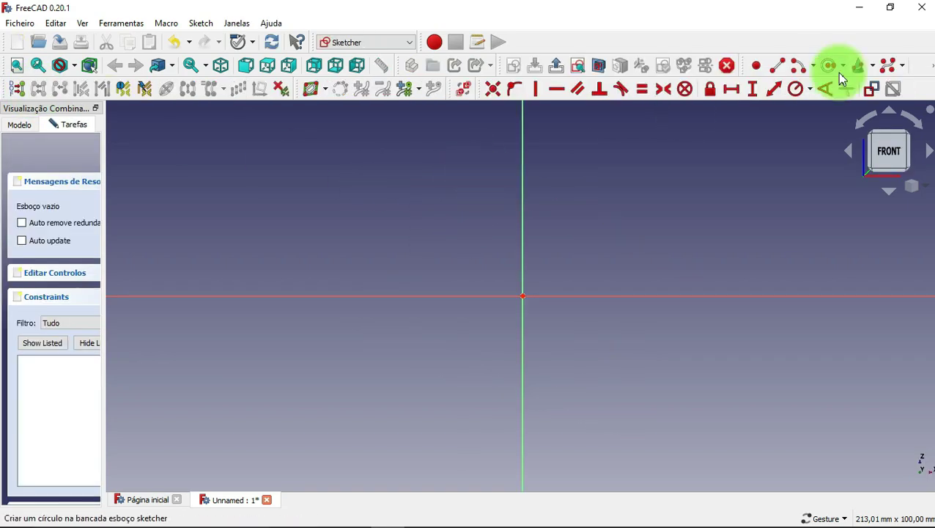
pyautogui.click(930, 66)
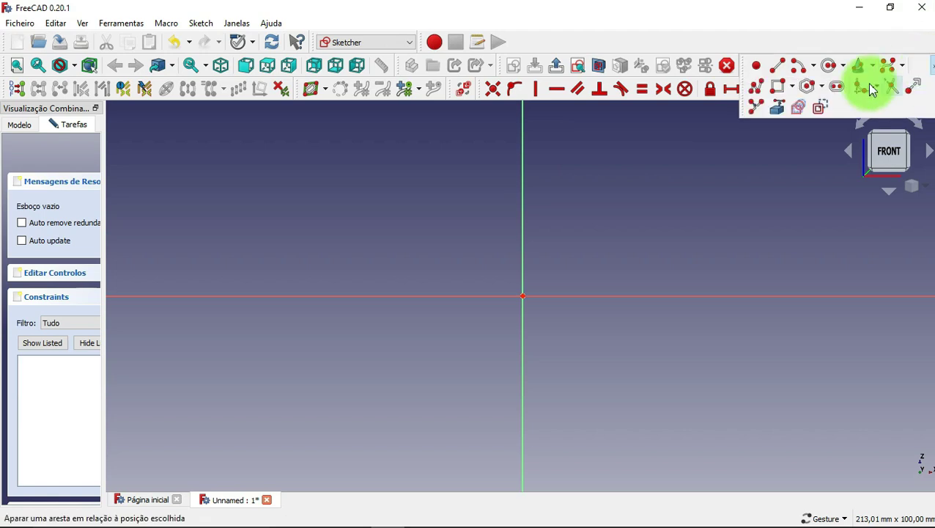
pyautogui.click(755, 95)
# Step: Draw the closed eight-segment stepped T outline, ending back at its lower-left corner
pyautogui.click(367, 247)
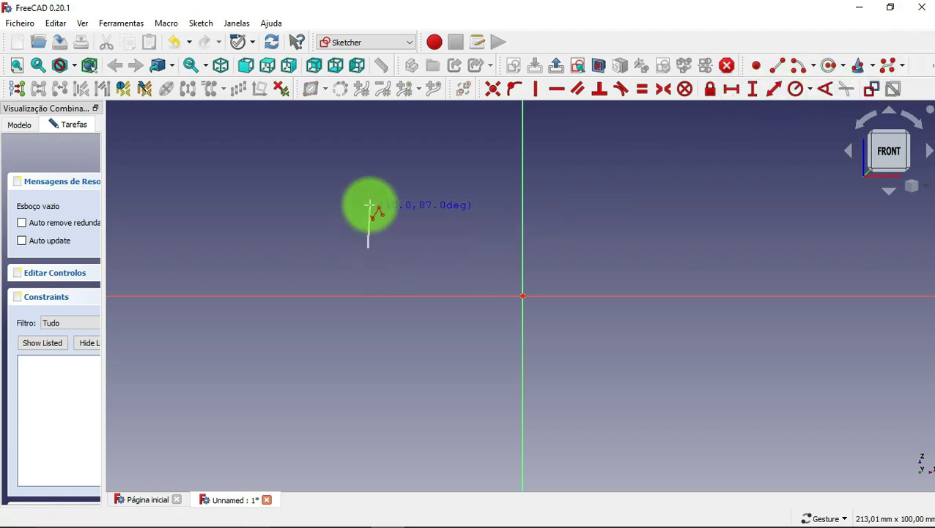
pyautogui.click(367, 200)
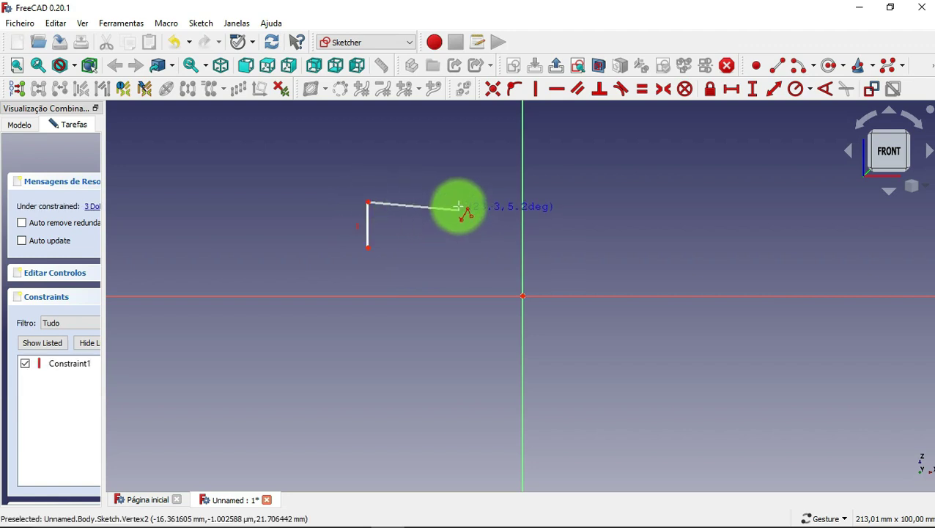
pyautogui.click(458, 201)
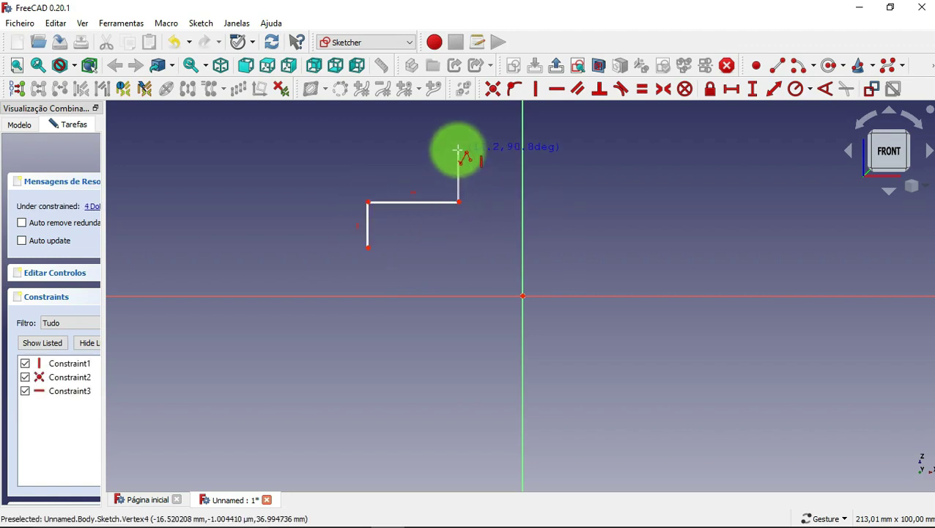
pyautogui.click(458, 150)
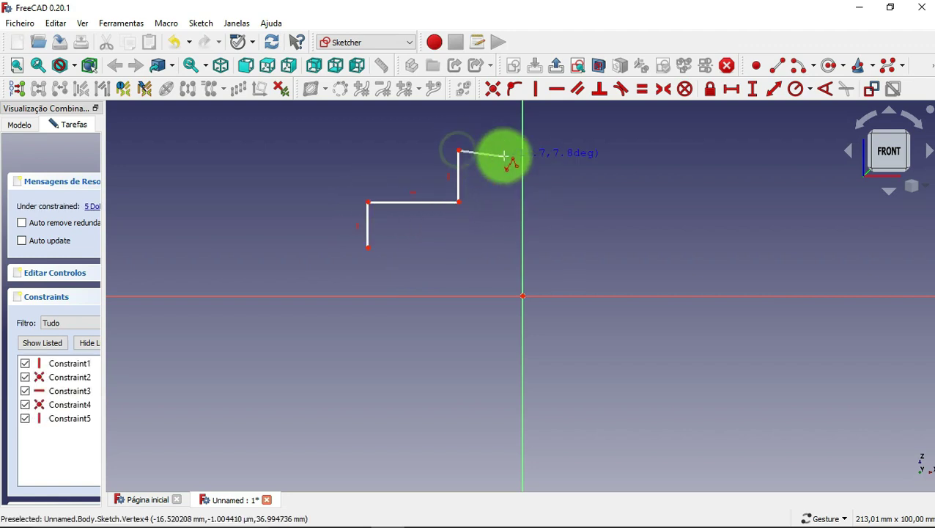
pyautogui.click(573, 152)
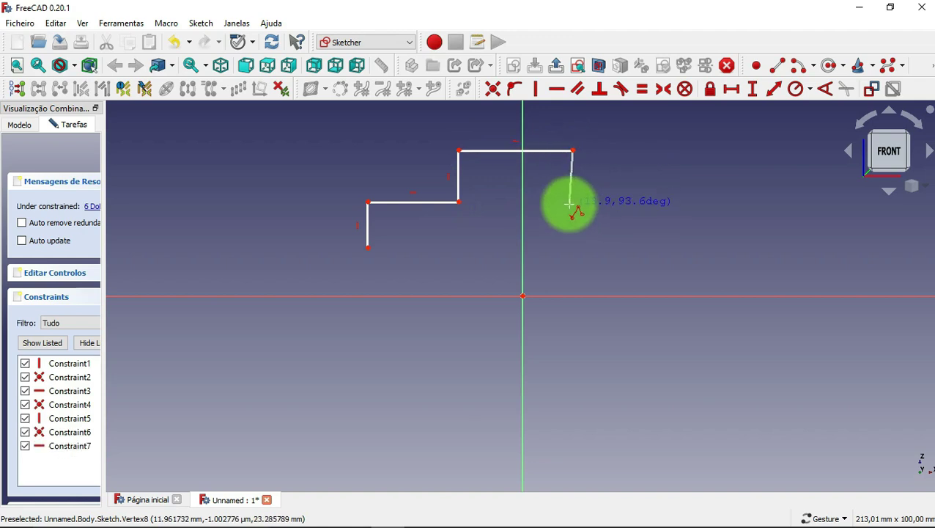
pyautogui.click(573, 204)
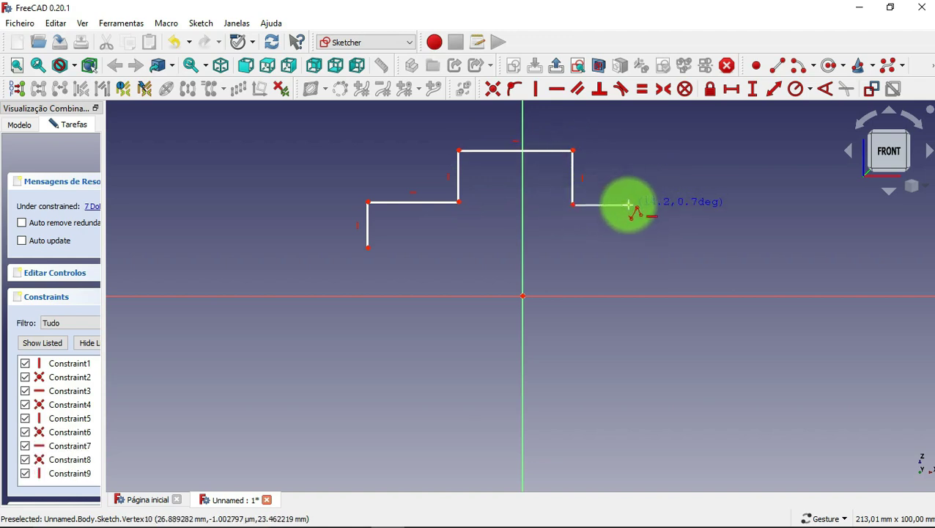
pyautogui.click(628, 204)
pyautogui.click(629, 261)
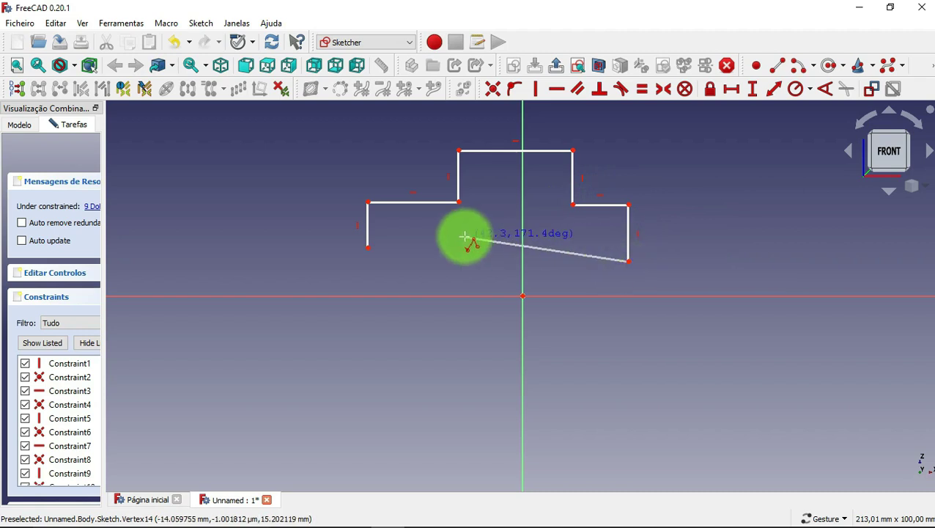
pyautogui.click(368, 248)
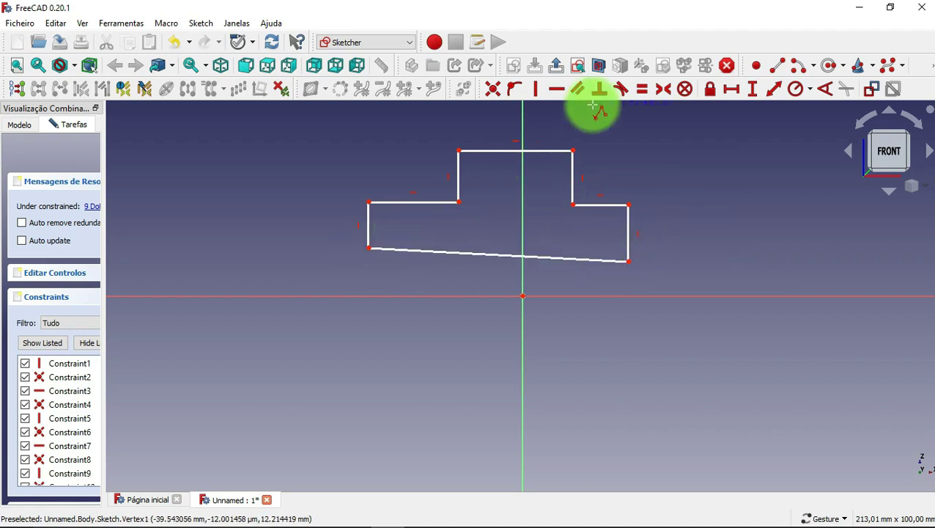
pyautogui.click(556, 89)
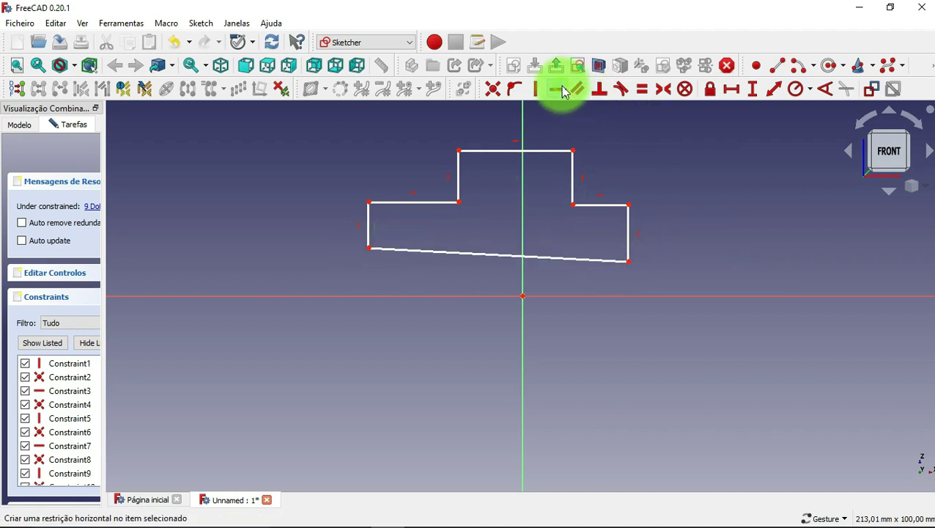
# Step: Make the bottom edge horizontal and set its width to 49 mm
pyautogui.click(520, 254)
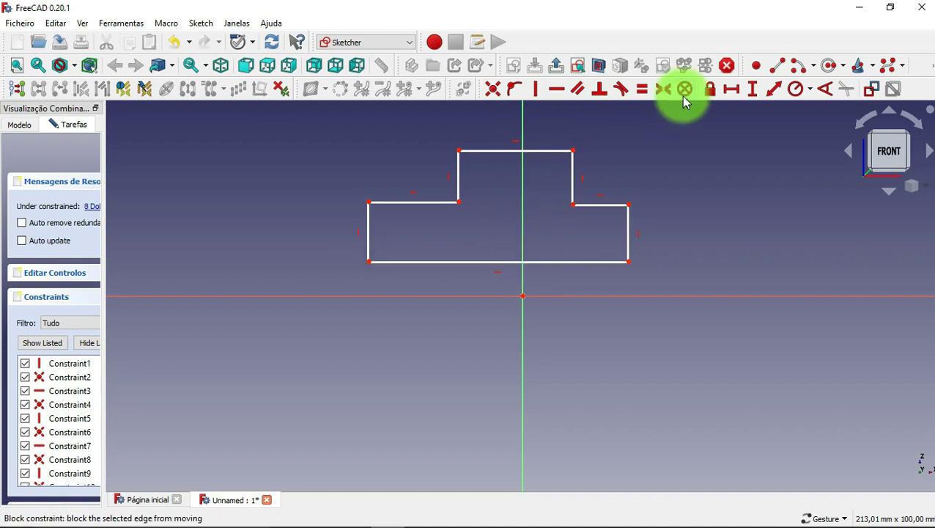
pyautogui.click(731, 89)
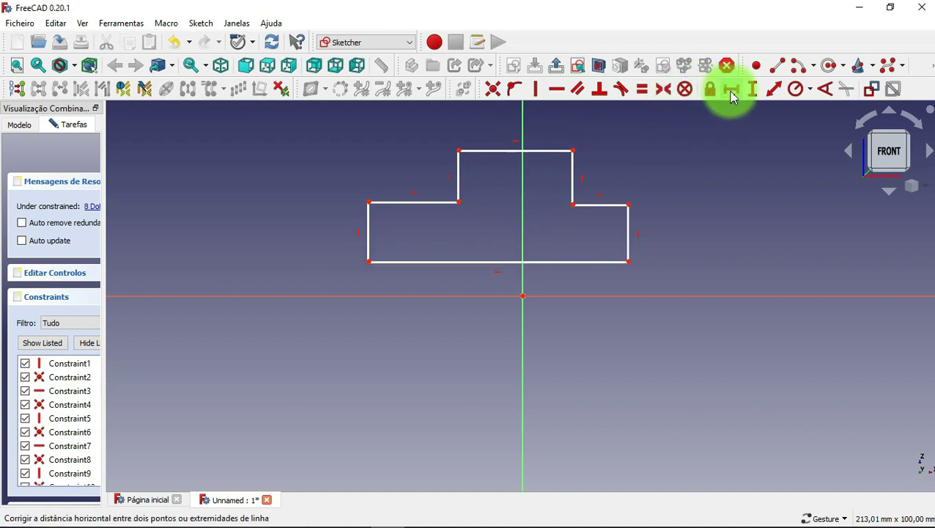
pyautogui.click(517, 261)
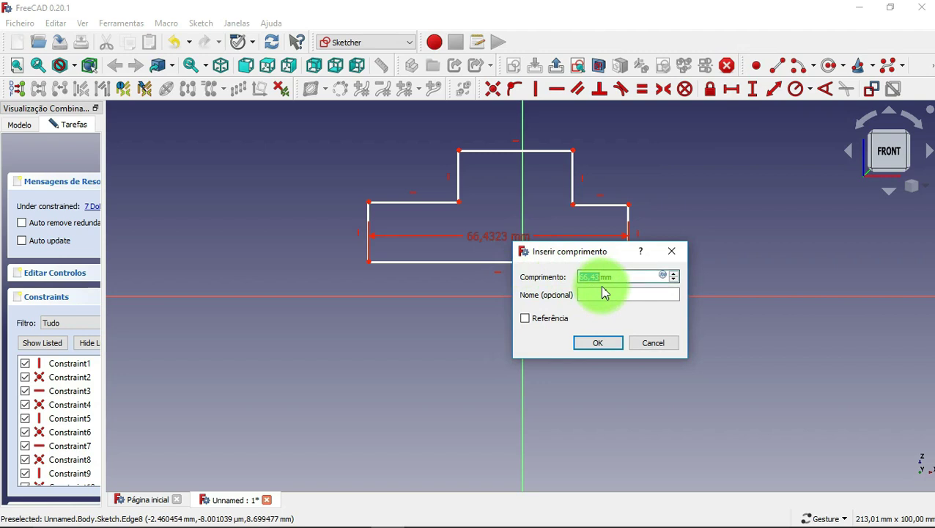
pyautogui.click(607, 342)
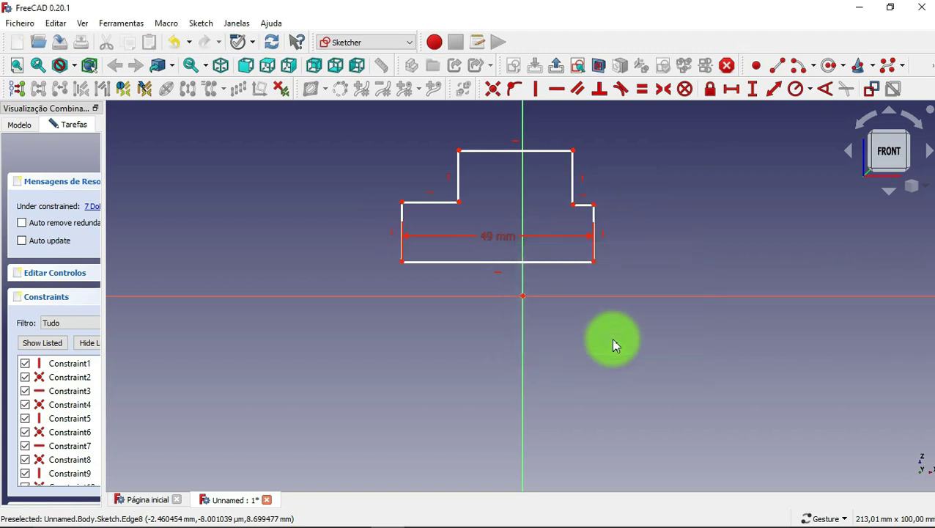
# Step: Set the top edge to 31 mm and both side steps to 9 mm
pyautogui.click(514, 151)
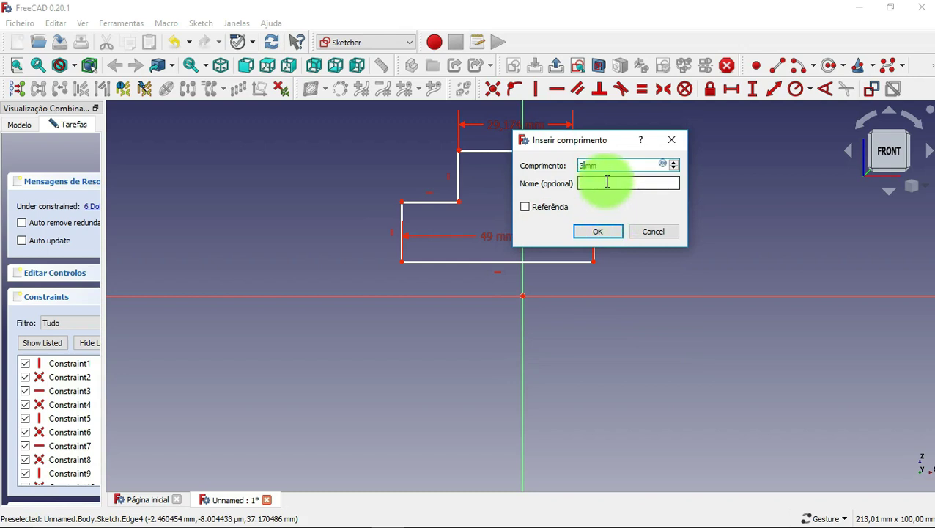
pyautogui.click(597, 231)
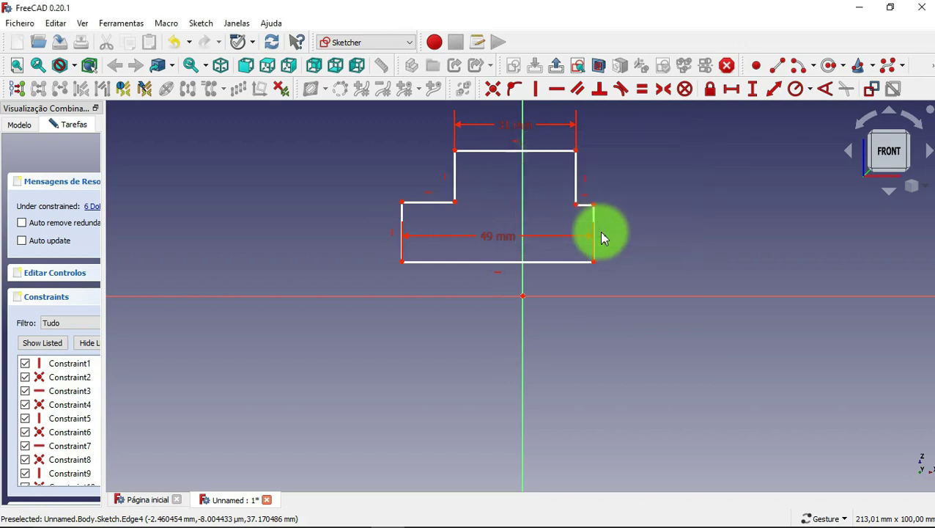
pyautogui.click(435, 201)
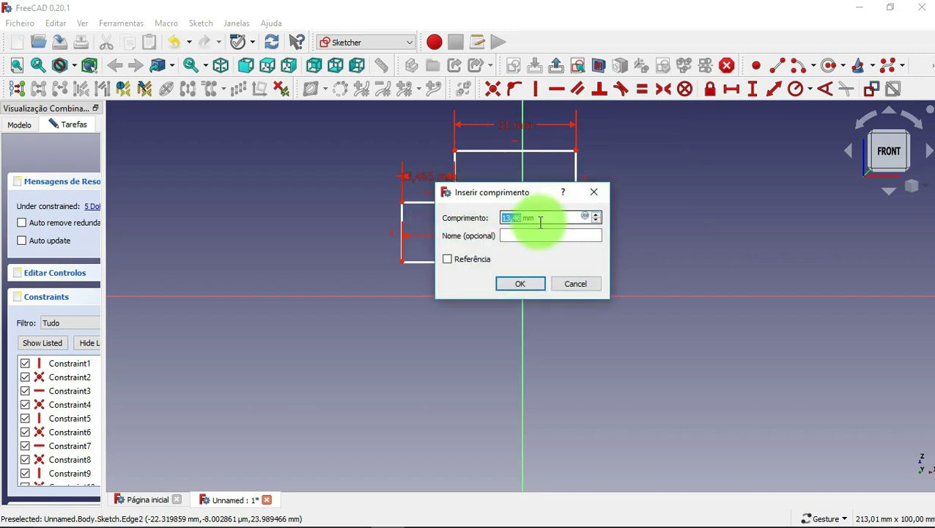
pyautogui.click(521, 284)
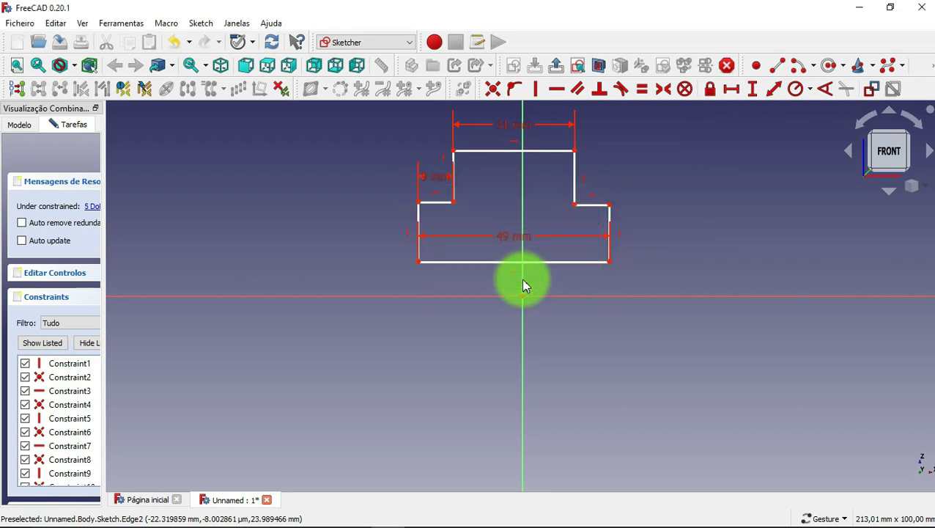
pyautogui.click(591, 205)
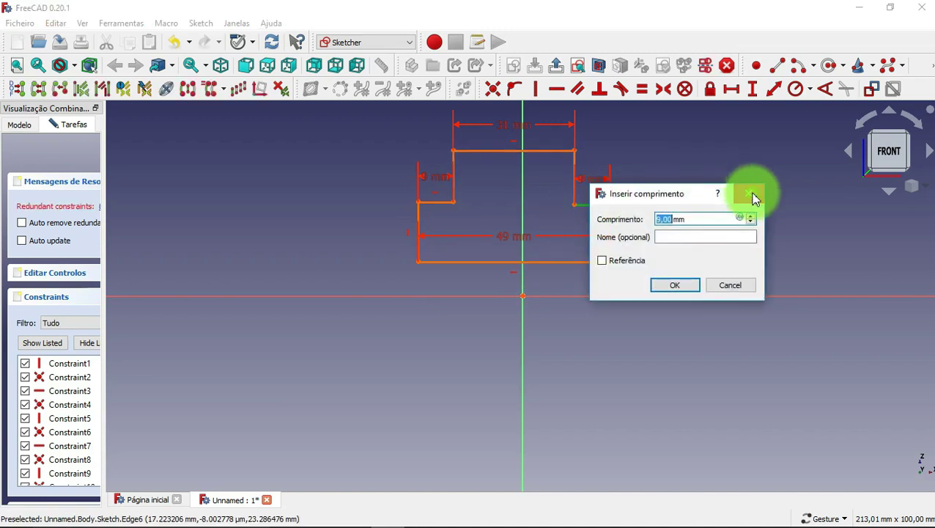
pyautogui.press('Return')
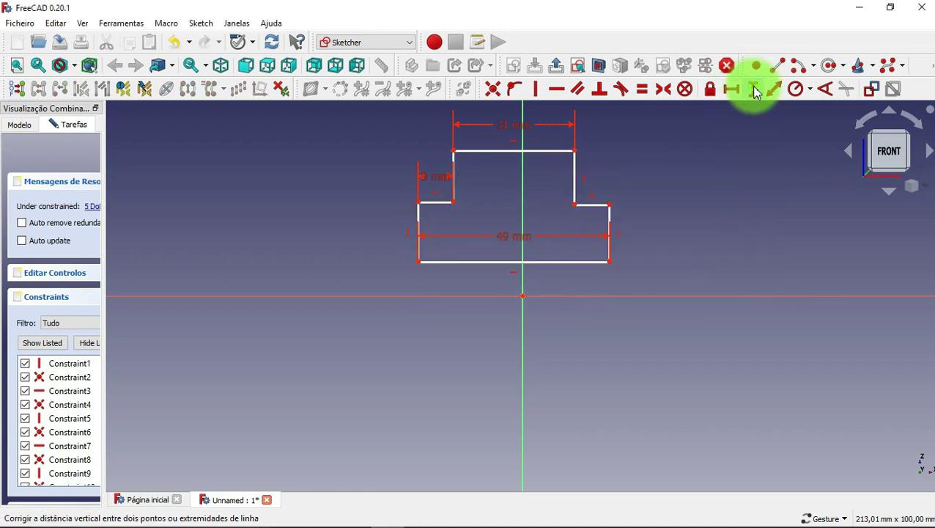
# Step: Constrain the base height to 6 mm and the raised block sides to 10 mm, skipping the redundant dimension
pyautogui.click(755, 89)
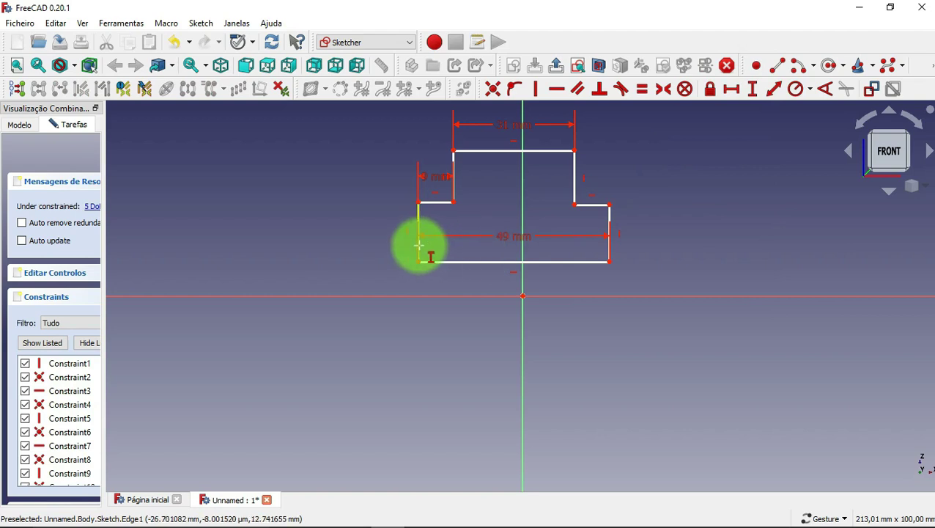
pyautogui.click(419, 252)
pyautogui.write('6')
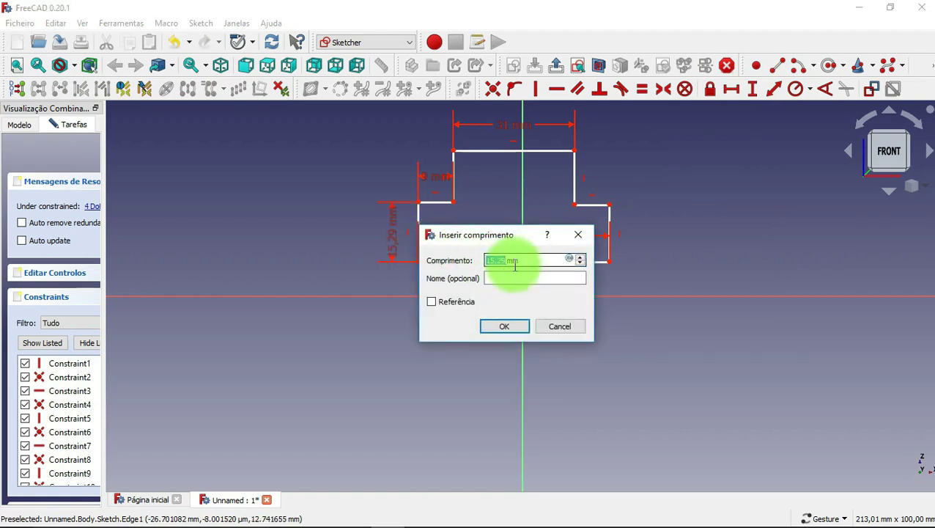
pyautogui.click(509, 327)
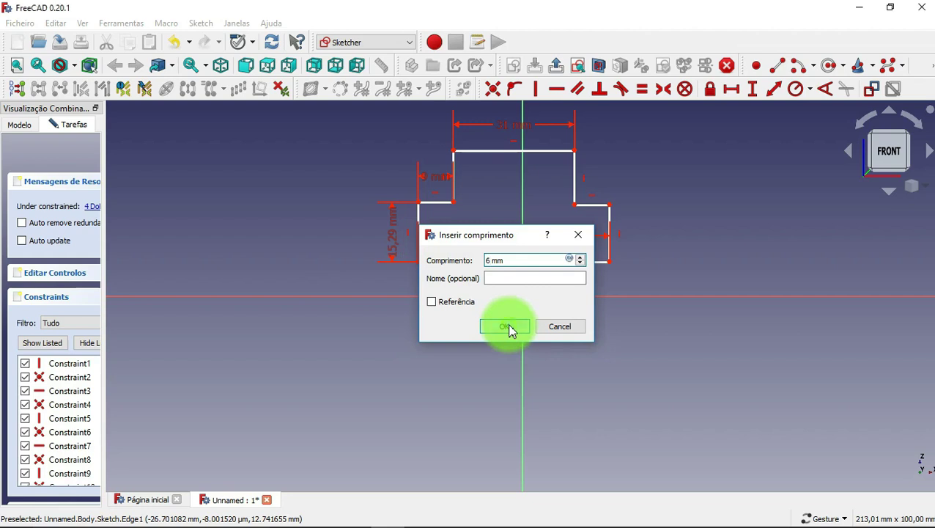
pyautogui.click(455, 179)
pyautogui.write('10')
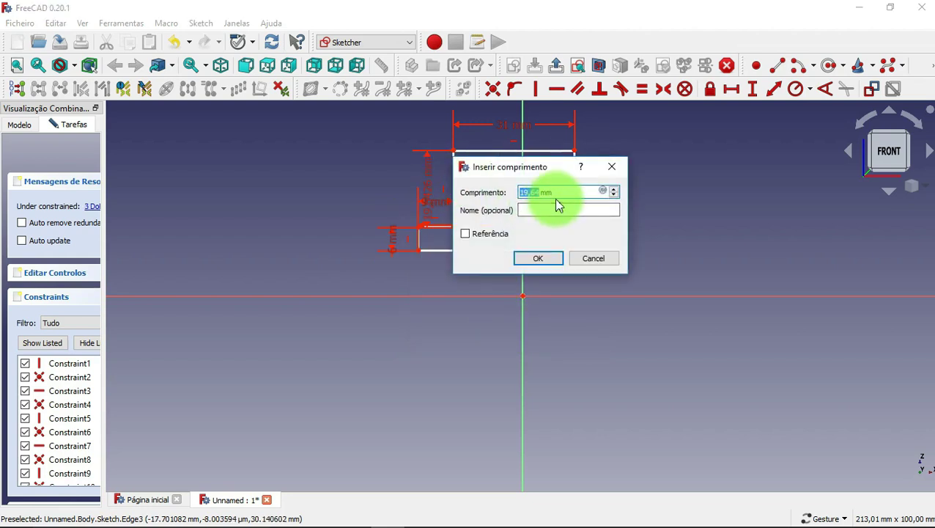
pyautogui.click(541, 260)
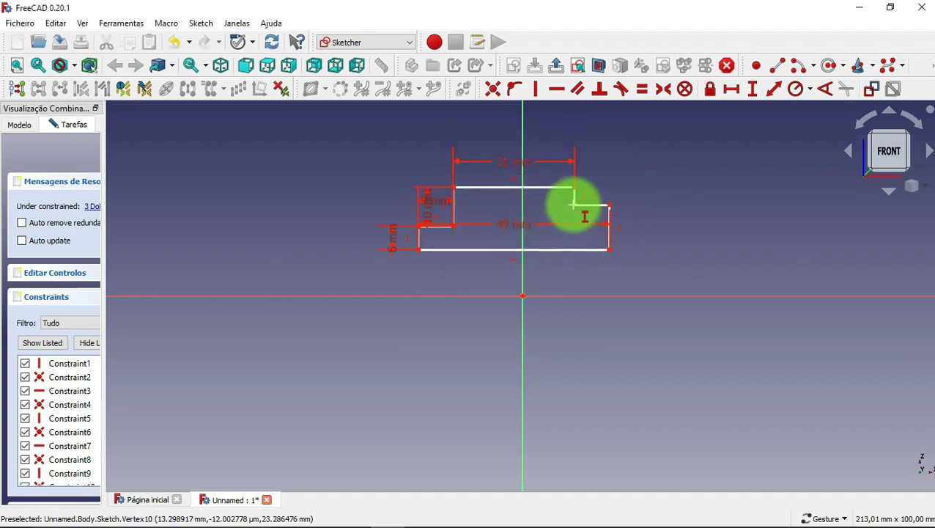
pyautogui.click(573, 198)
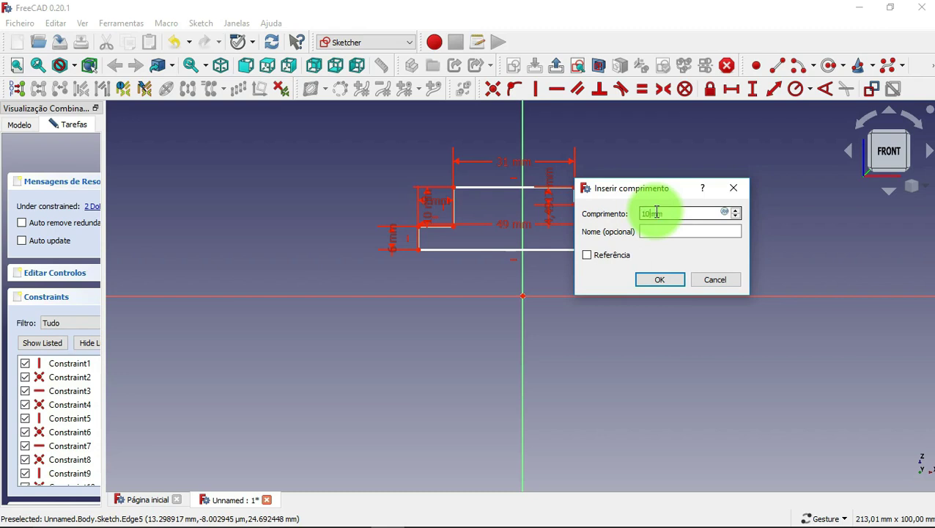
pyautogui.click(660, 280)
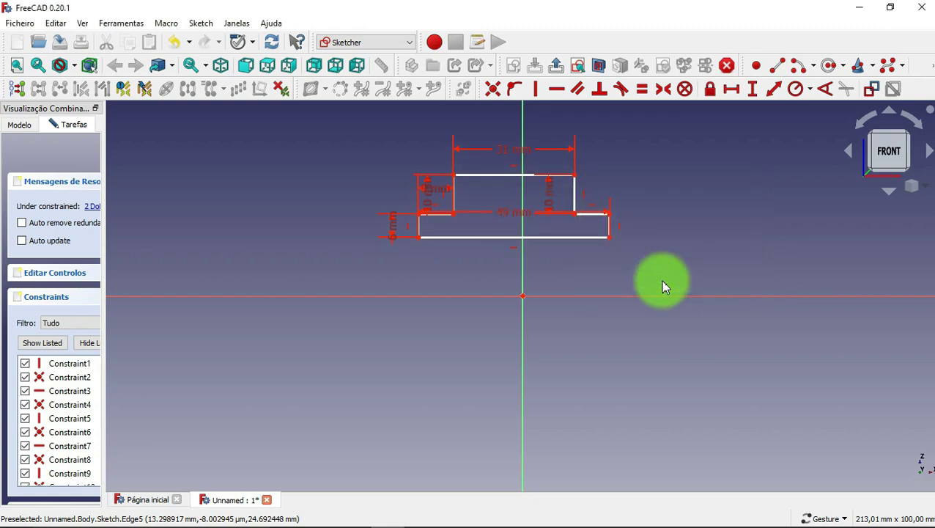
pyautogui.click(610, 225)
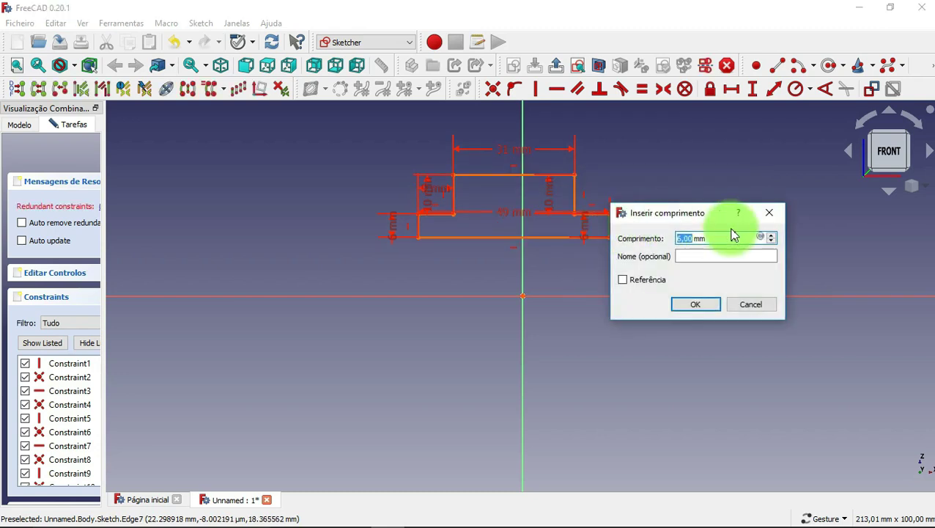
pyautogui.click(768, 213)
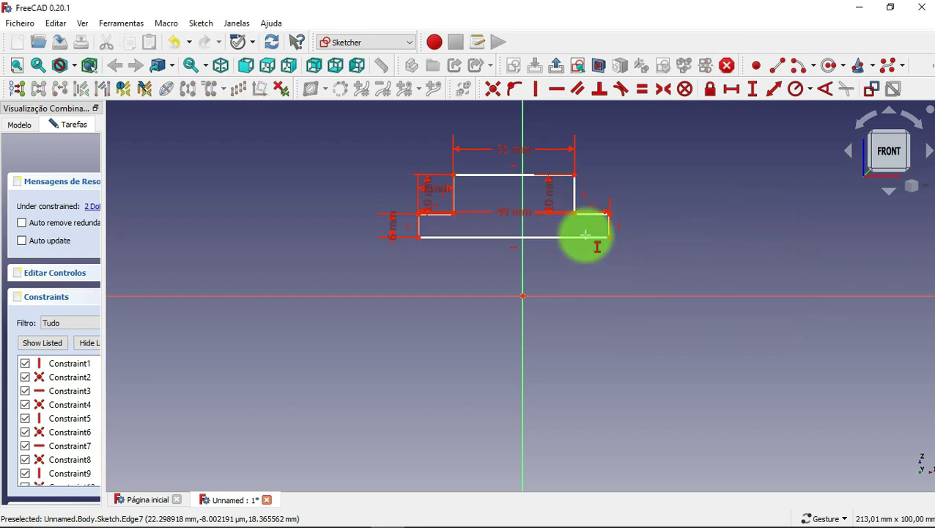
# Step: Pin the sketch's lower-left corner to the origin with a Coincident constraint
pyautogui.click(492, 92)
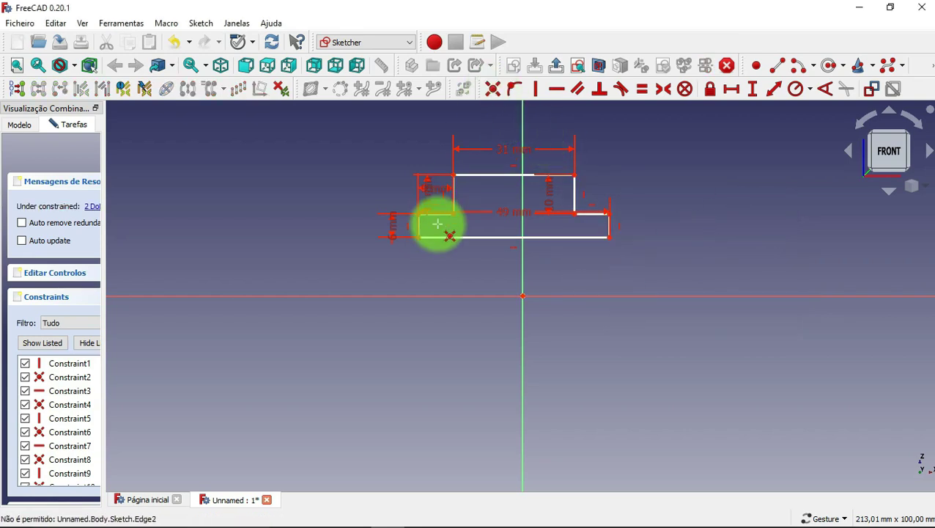
pyautogui.click(418, 237)
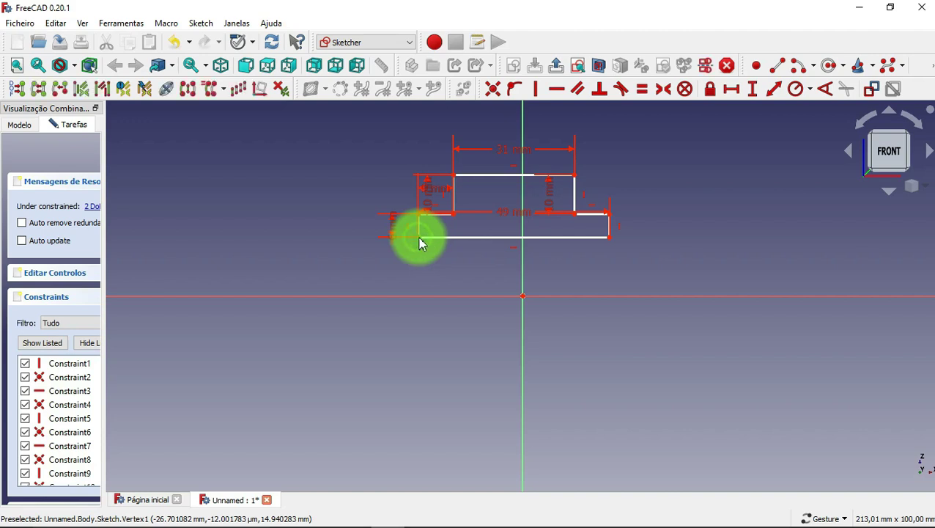
pyautogui.click(522, 295)
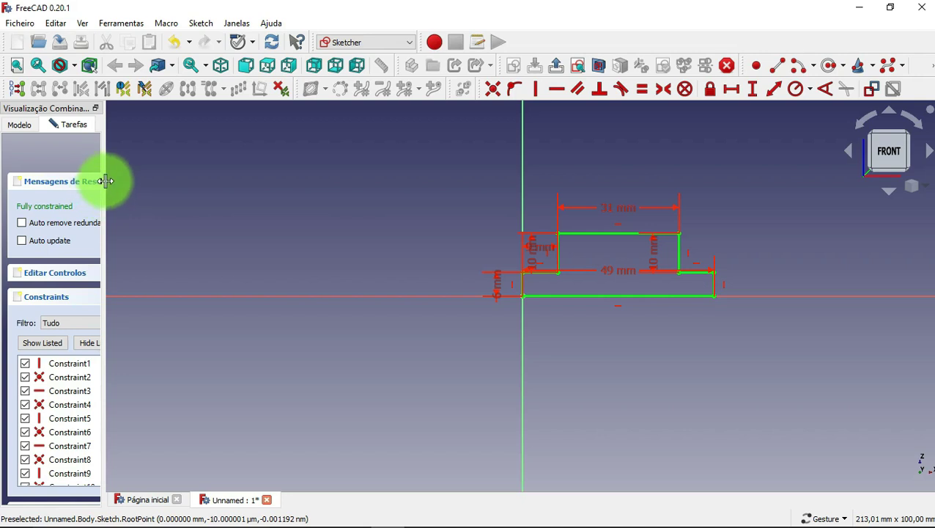
pyautogui.moveTo(106, 187); pyautogui.dragTo(197, 192)
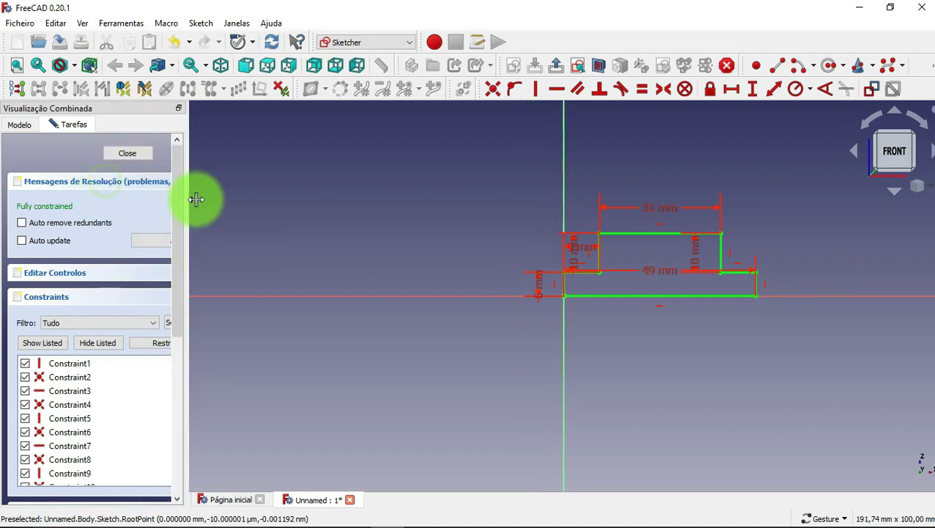
# Step: Close the sketch and pad it into a 79 mm solid block
pyautogui.click(128, 154)
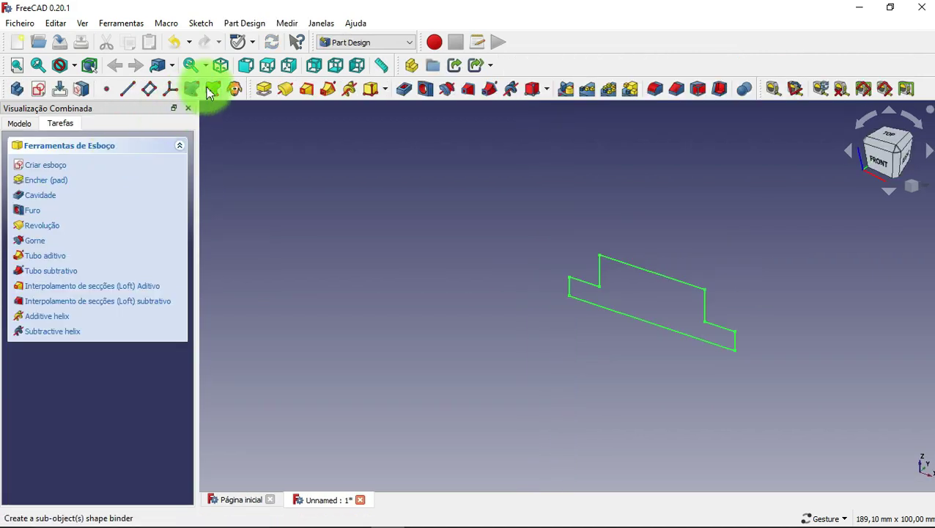
pyautogui.click(270, 91)
pyautogui.write('79')
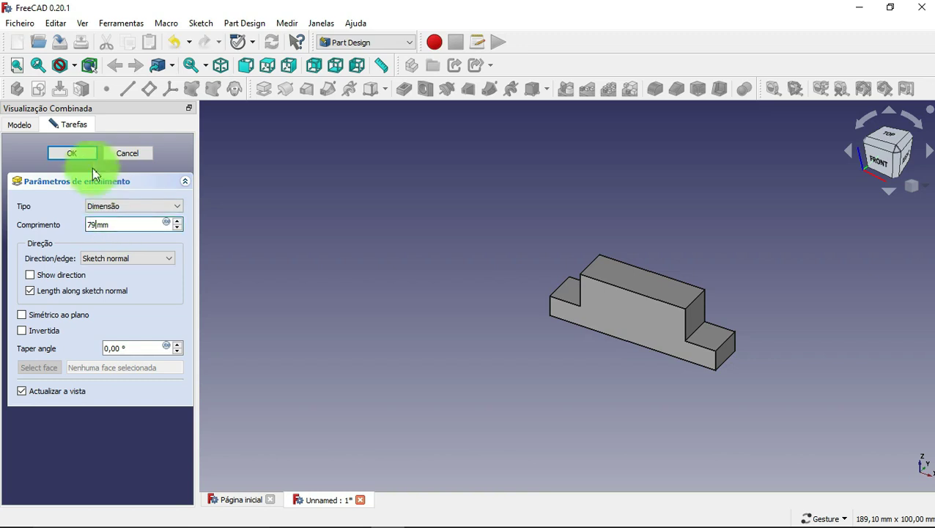
pyautogui.click(72, 153)
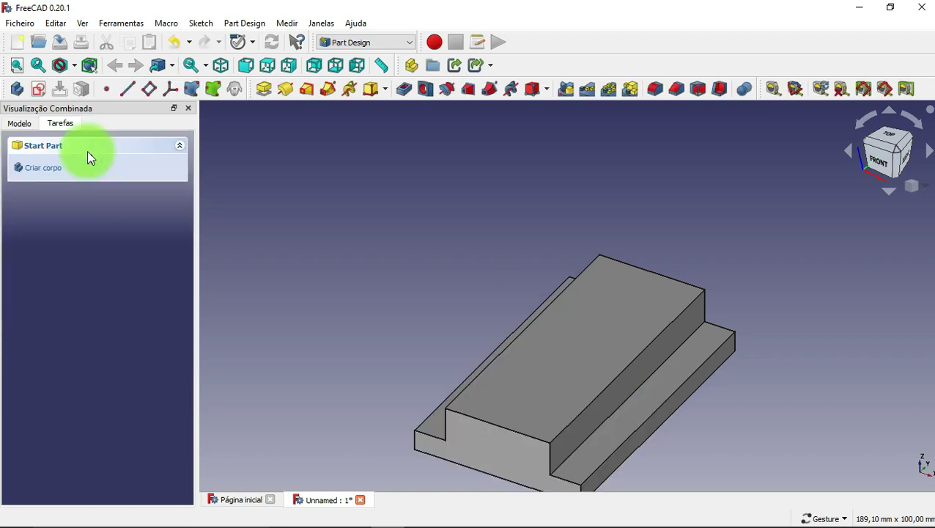
# Step: Start a sketch on the block's top face and draw the hole circle on it
pyautogui.click(593, 388)
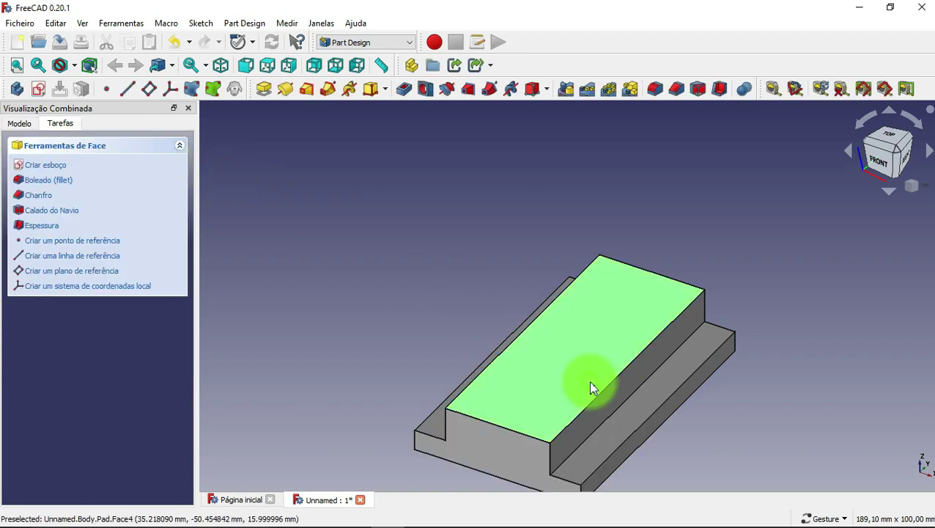
pyautogui.click(32, 89)
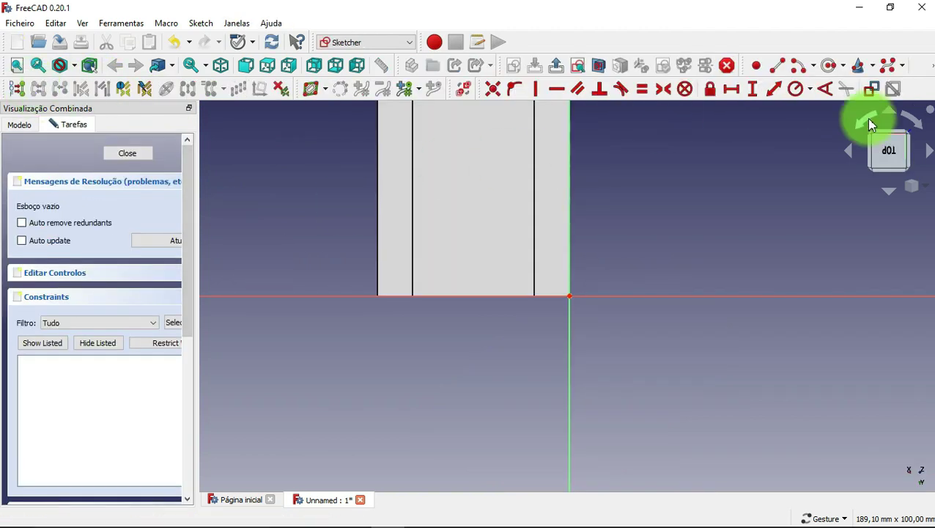
pyautogui.click(829, 65)
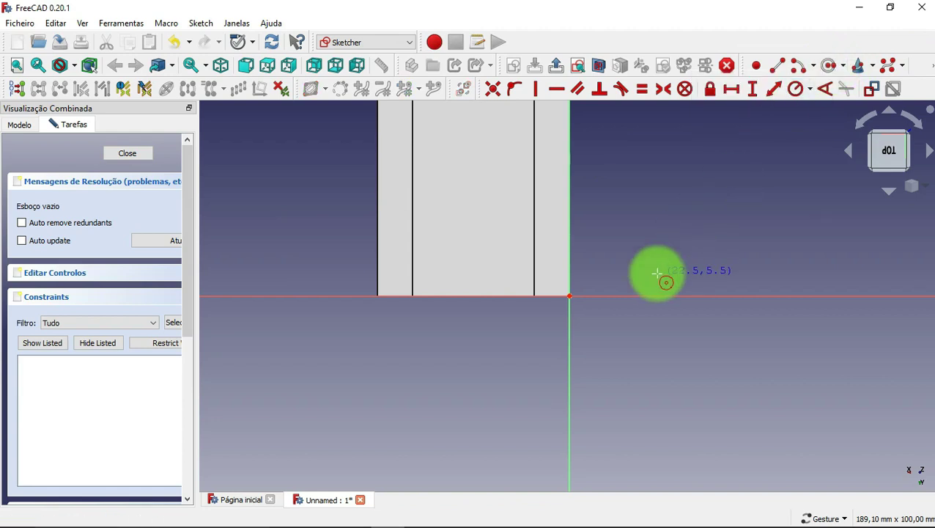
pyautogui.scroll(-2, 566, 381)
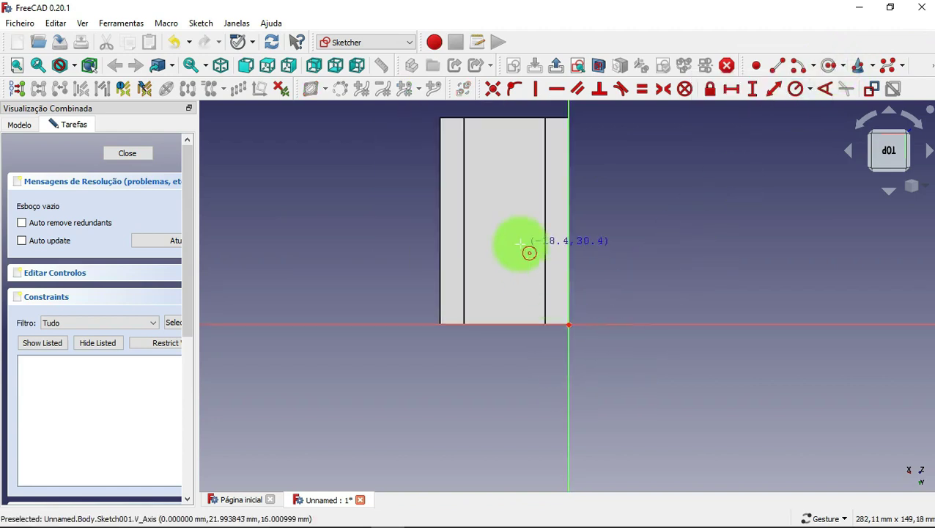
pyautogui.scroll(1, 517, 246)
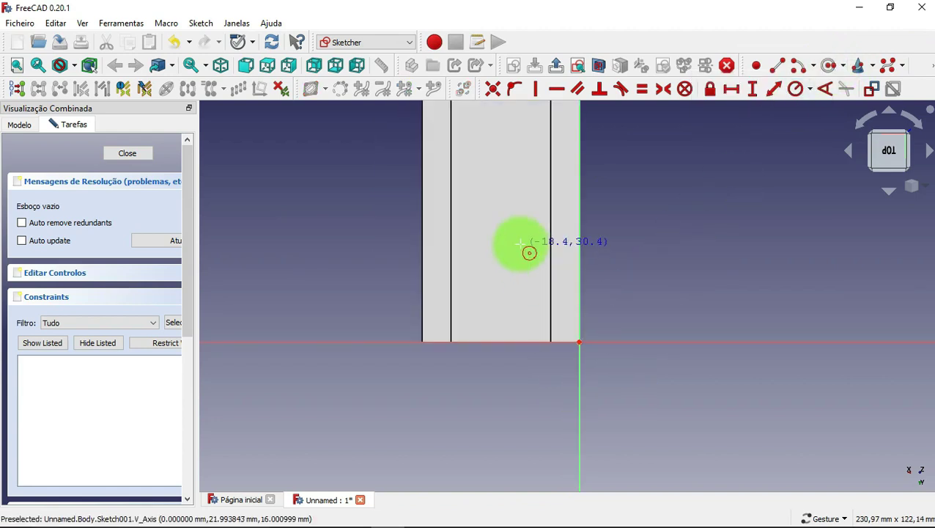
pyautogui.click(499, 199)
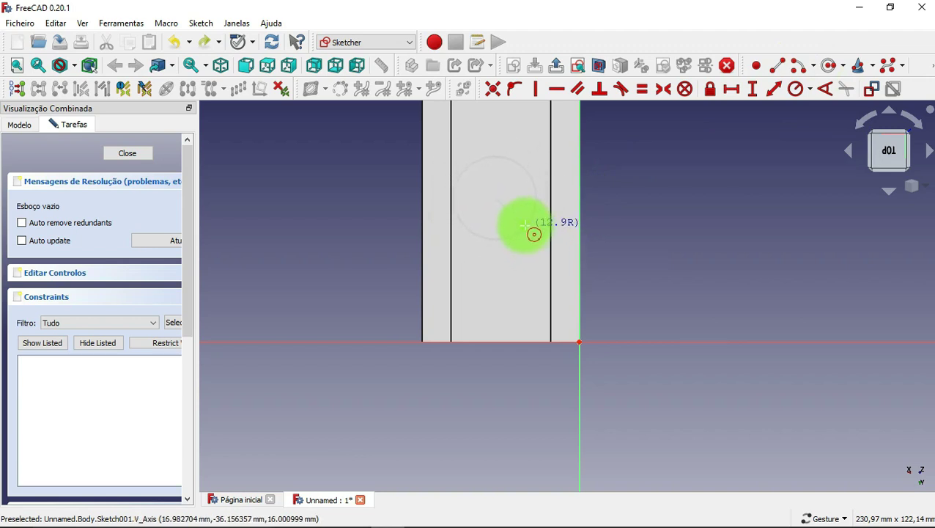
pyautogui.click(525, 225)
pyautogui.click(796, 96)
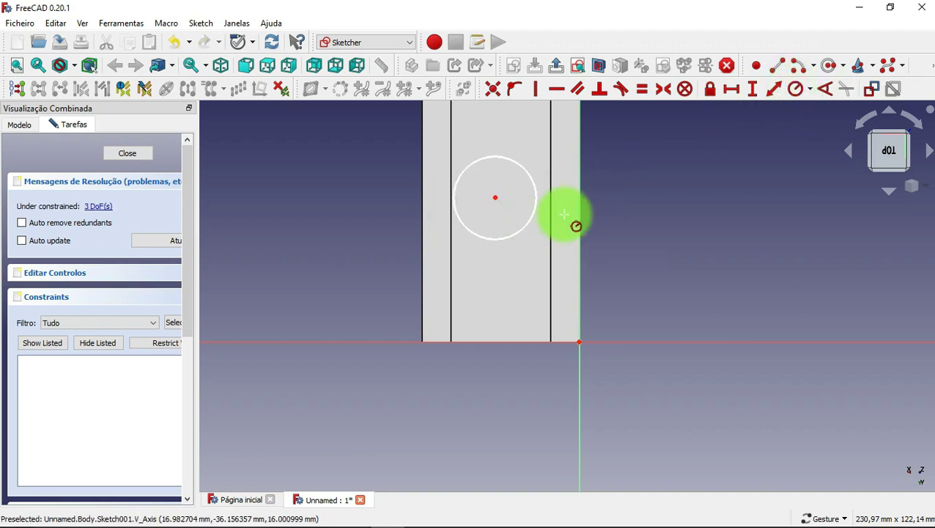
# Step: Give the circle a 9 mm radius and a 24.5 mm horizontal offset from the origin
pyautogui.click(534, 209)
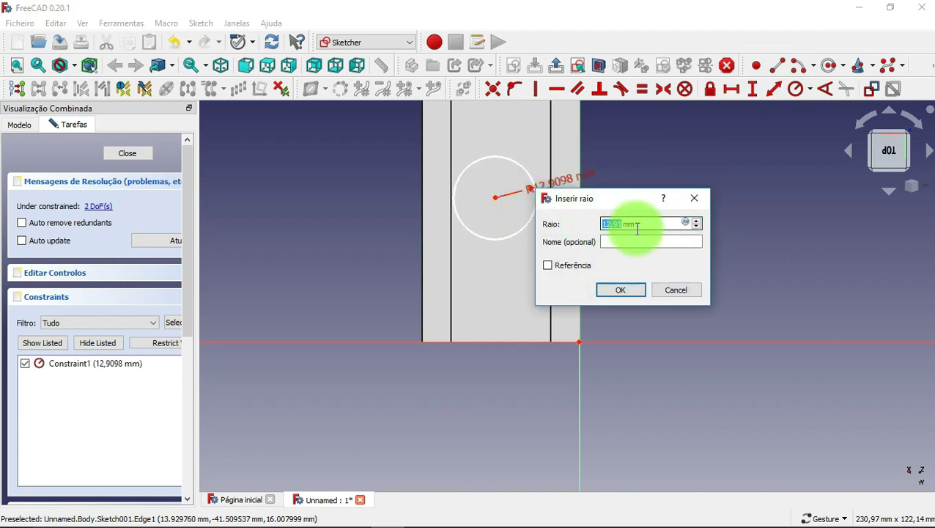
pyautogui.click(620, 289)
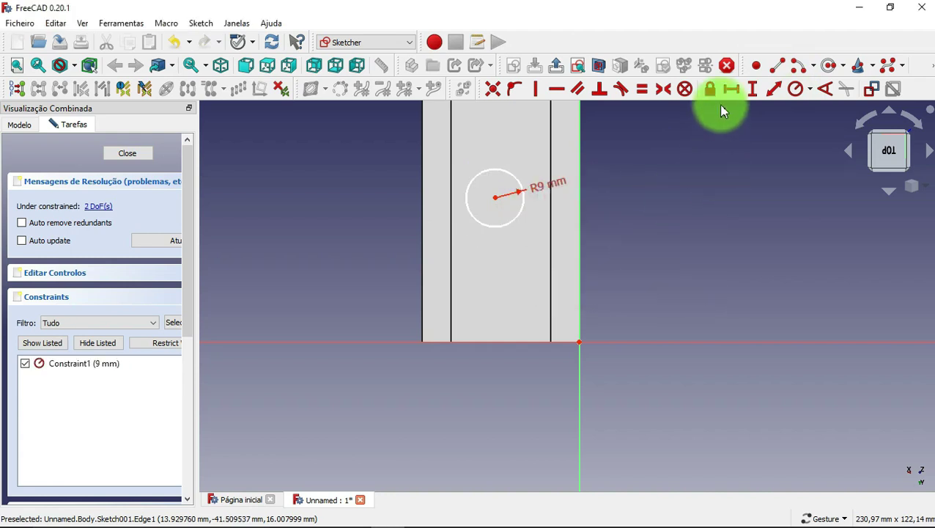
pyautogui.click(731, 89)
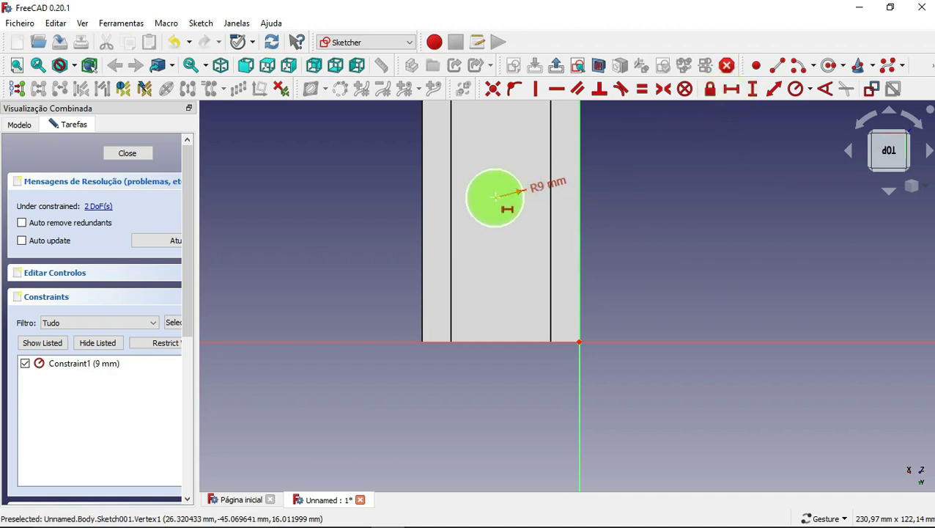
pyautogui.click(495, 195)
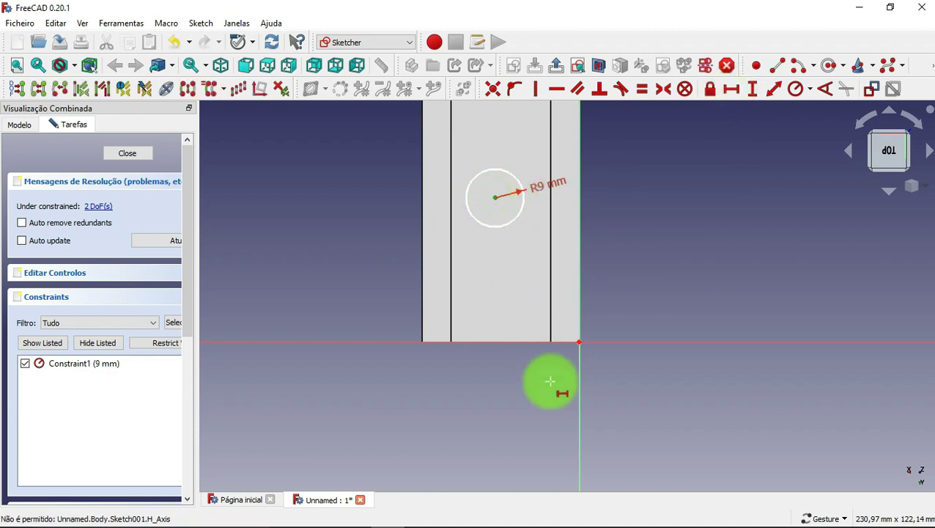
pyautogui.click(579, 342)
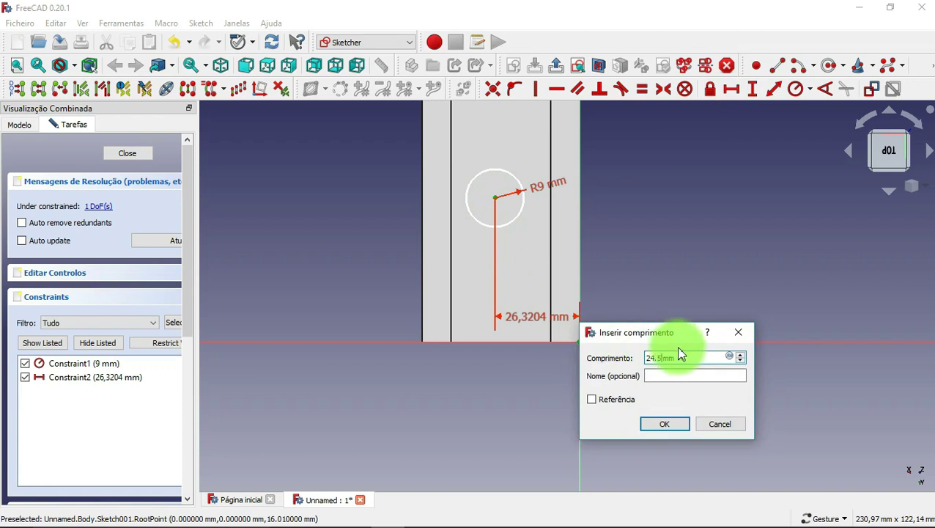
pyautogui.click(675, 427)
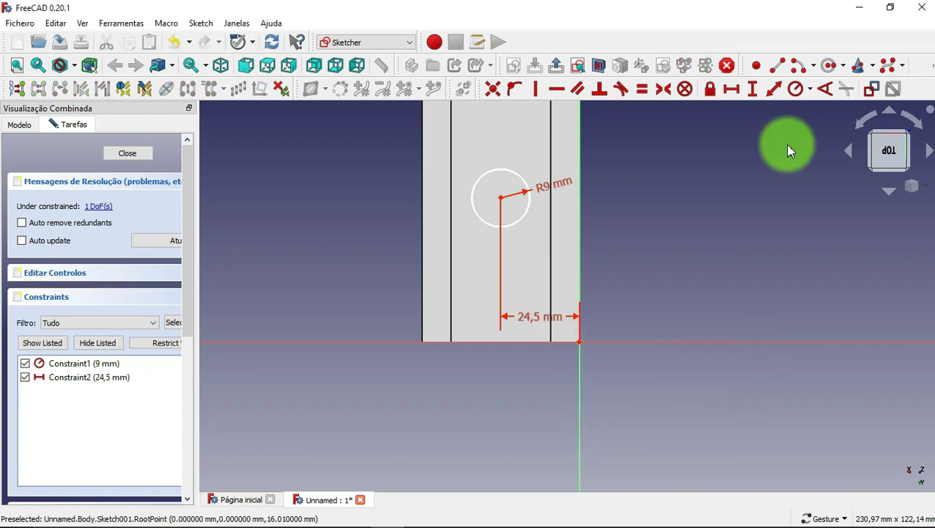
# Step: Place the circle centre 39.5 mm vertically from the origin and close the sketch
pyautogui.click(761, 89)
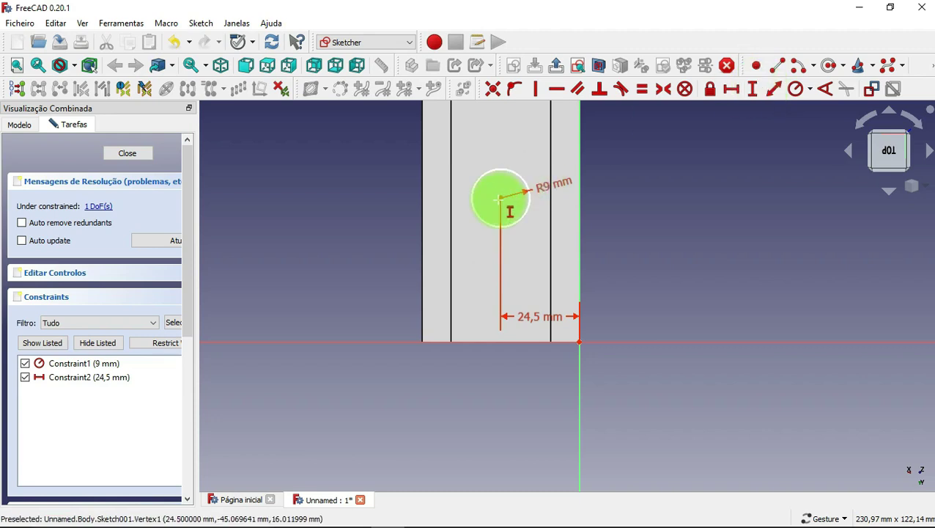
pyautogui.click(501, 196)
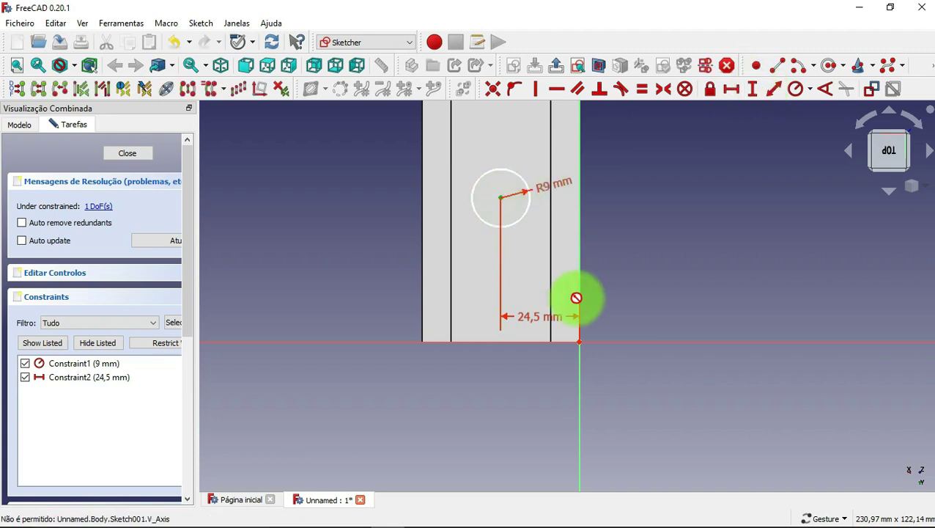
pyautogui.click(580, 341)
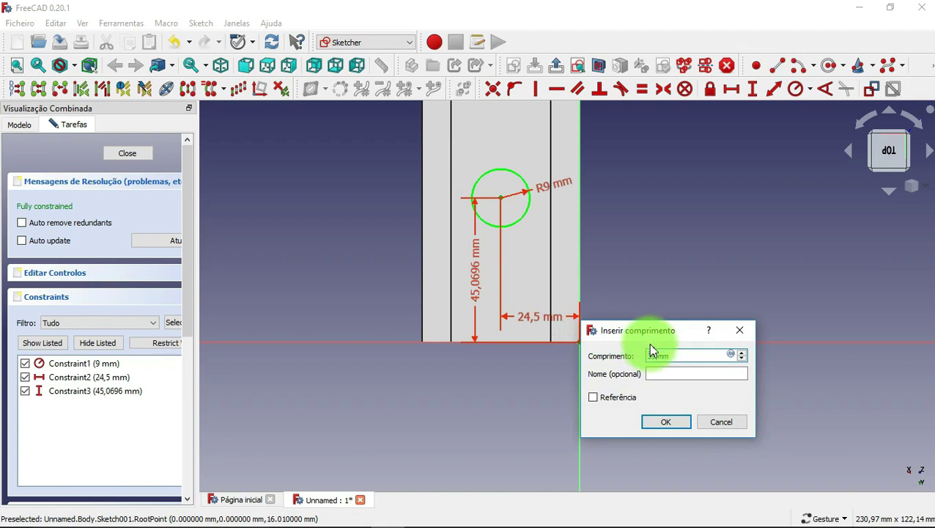
pyautogui.click(678, 423)
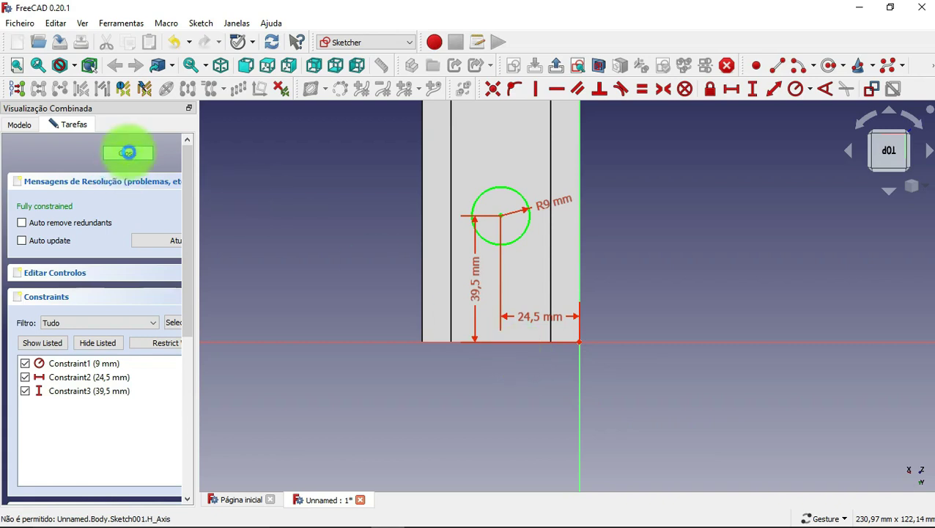
pyautogui.click(129, 152)
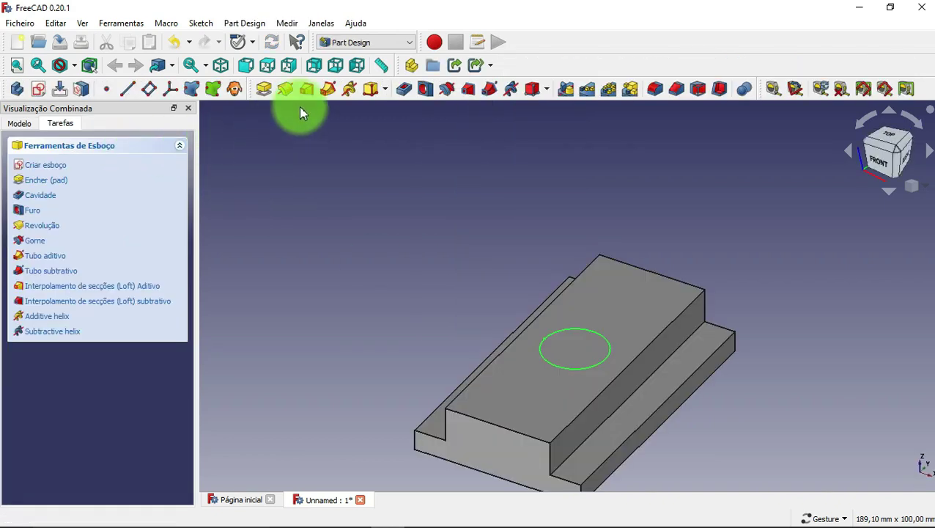
# Step: Turn the circle sketch into an 18 mm diameter, 25 mm deep Hole feature
pyautogui.click(426, 91)
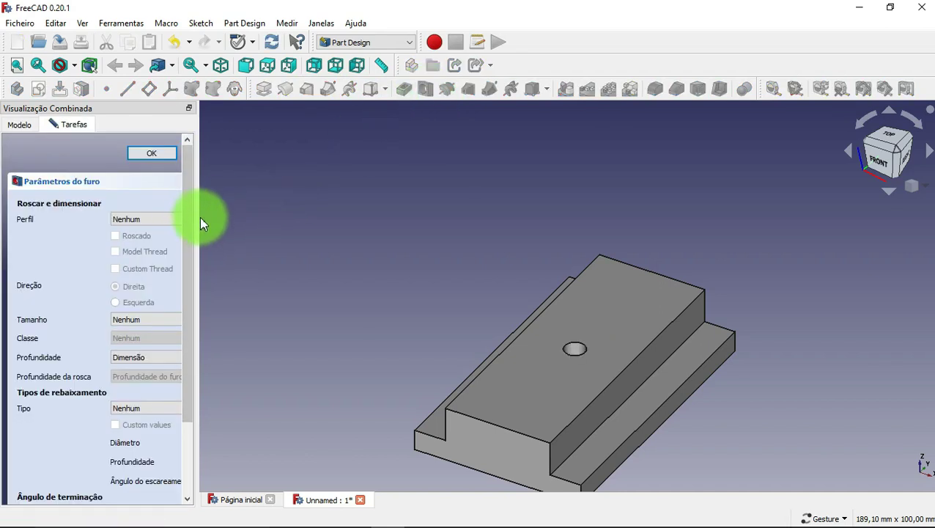
pyautogui.moveTo(199, 216); pyautogui.dragTo(332, 229)
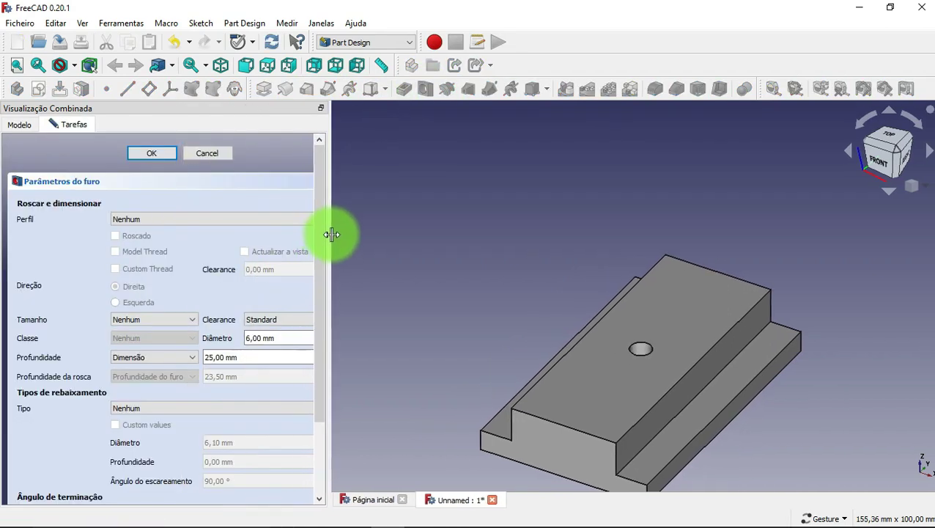
pyautogui.moveTo(252, 342); pyautogui.dragTo(248, 338)
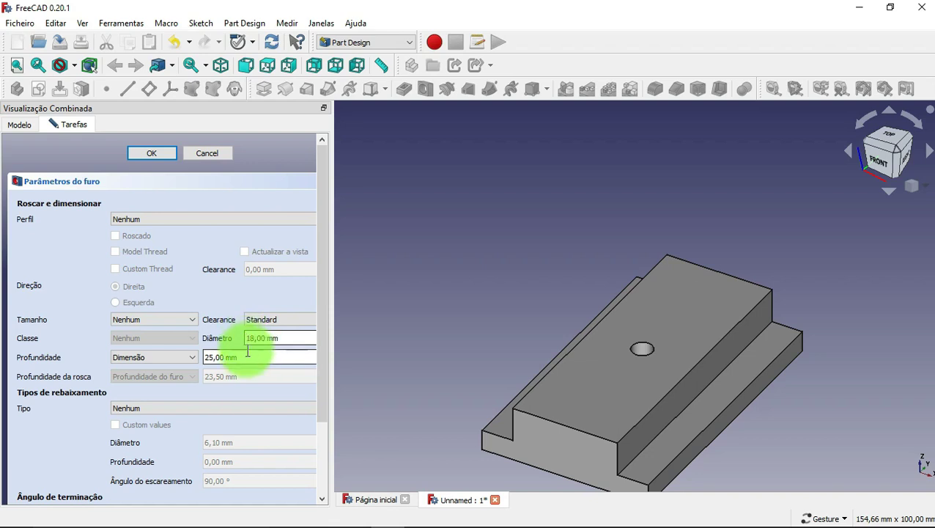
pyautogui.click(247, 355)
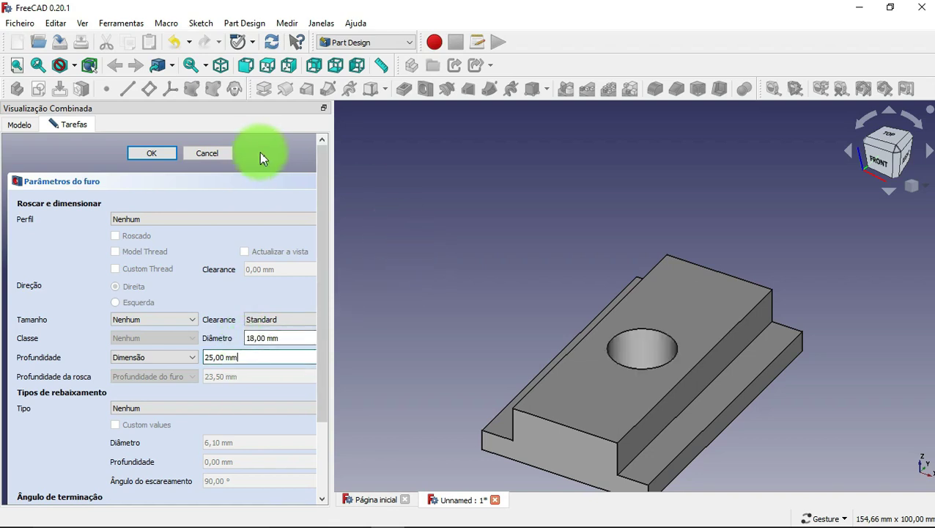
pyautogui.click(167, 153)
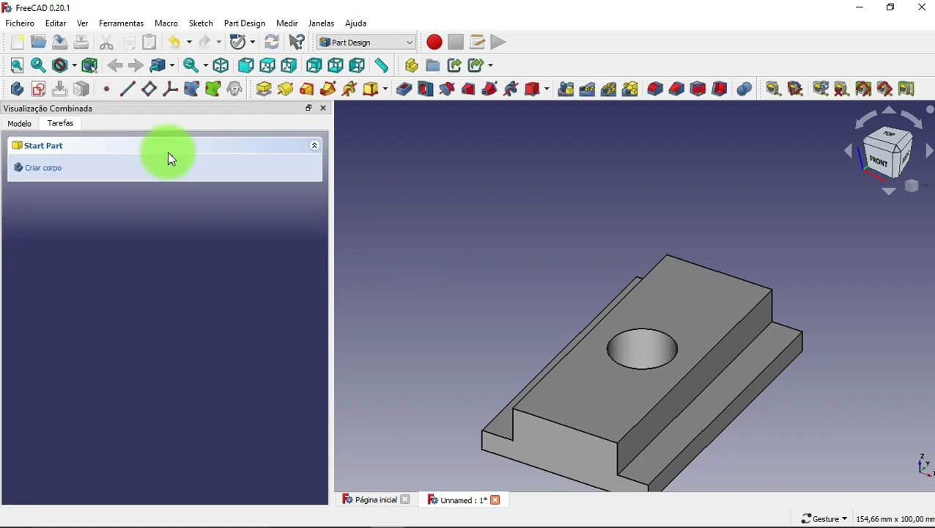
# Step: Narrow the side panel, then zoom and orbit to inspect the finished nut and its hole
pyautogui.moveTo(330, 154); pyautogui.dragTo(18, 181)
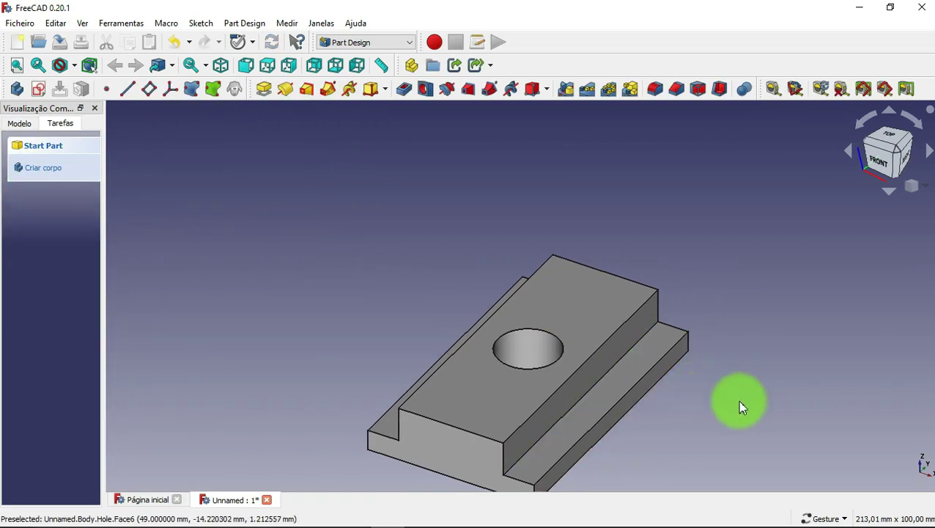
pyautogui.scroll(-3, 433, 268)
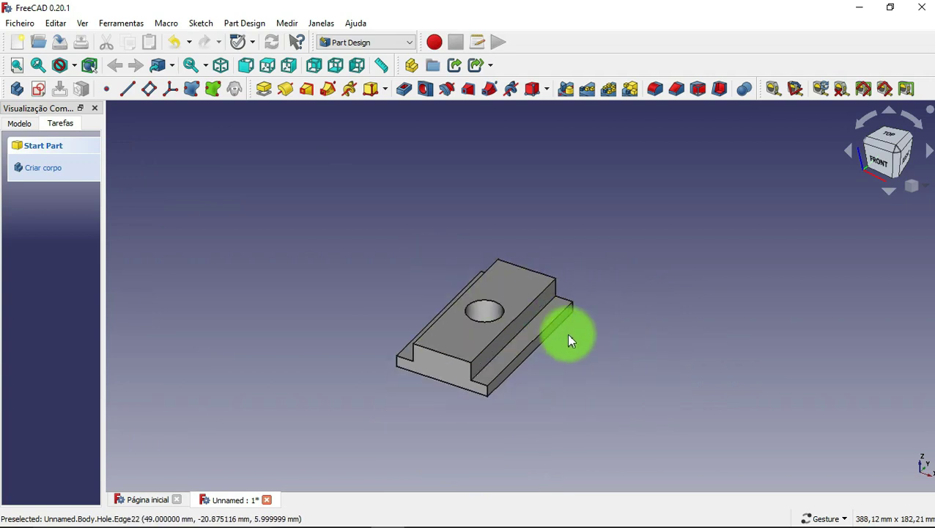
pyautogui.moveTo(568, 335)
pyautogui.mouseDown()
pyautogui.moveTo(574, 432)
pyautogui.moveTo(535, 355)
pyautogui.moveTo(500, 198)
pyautogui.moveTo(554, 348)
pyautogui.mouseUp()
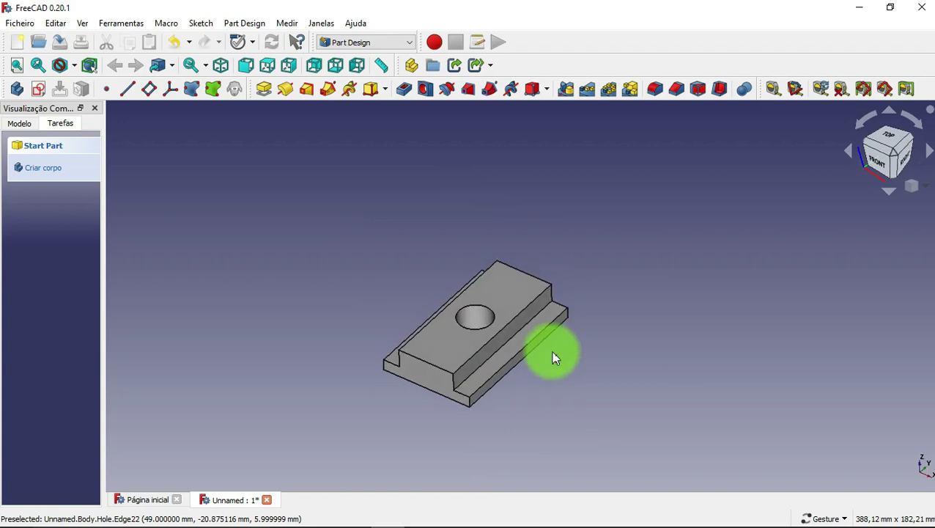
pyautogui.scroll(5, 553, 357)
pyautogui.scroll(-3, 553, 357)
pyautogui.scroll(-2, 546, 348)
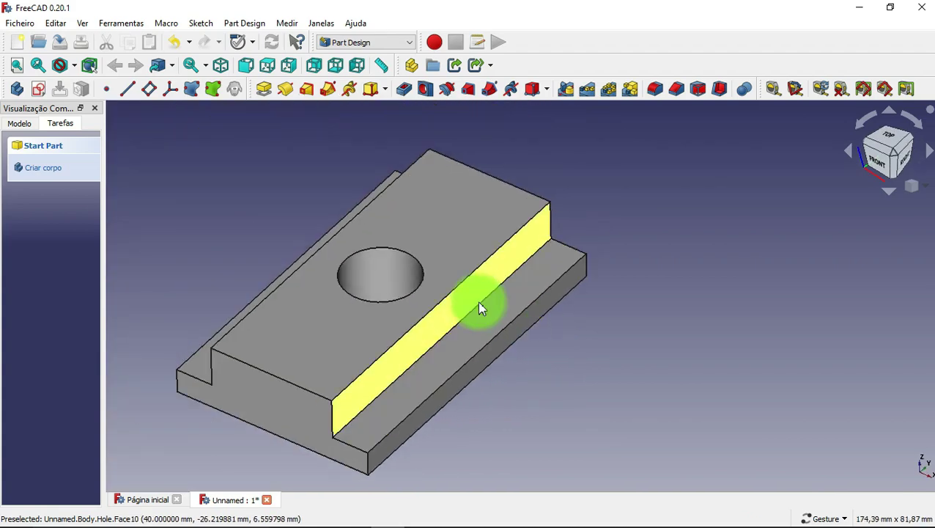
pyautogui.scroll(-1, 477, 301)
pyautogui.moveTo(479, 303)
pyautogui.mouseDown()
pyautogui.moveTo(308, 261)
pyautogui.moveTo(315, 219)
pyautogui.moveTo(328, 285)
pyautogui.moveTo(320, 252)
pyautogui.moveTo(309, 248)
pyautogui.mouseUp()
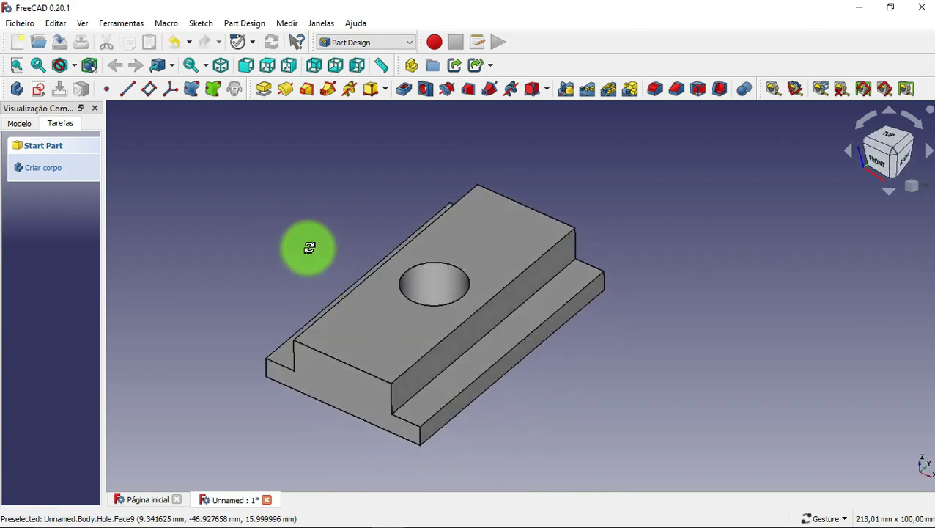